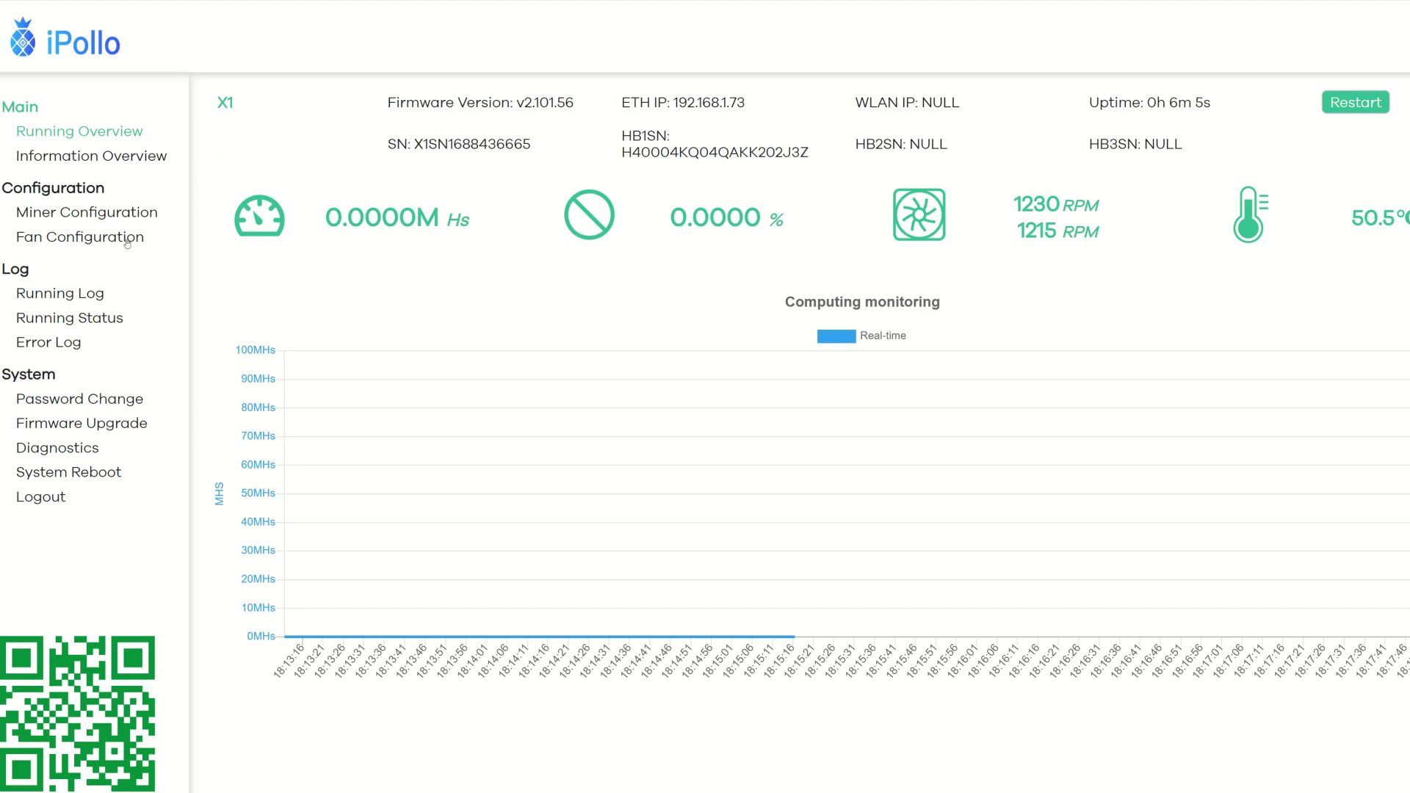
# Step: Upload OrangePi-2125067-firmware.bin as the X1's new firmware image and untick Keep settings
pyautogui.click(67, 427)
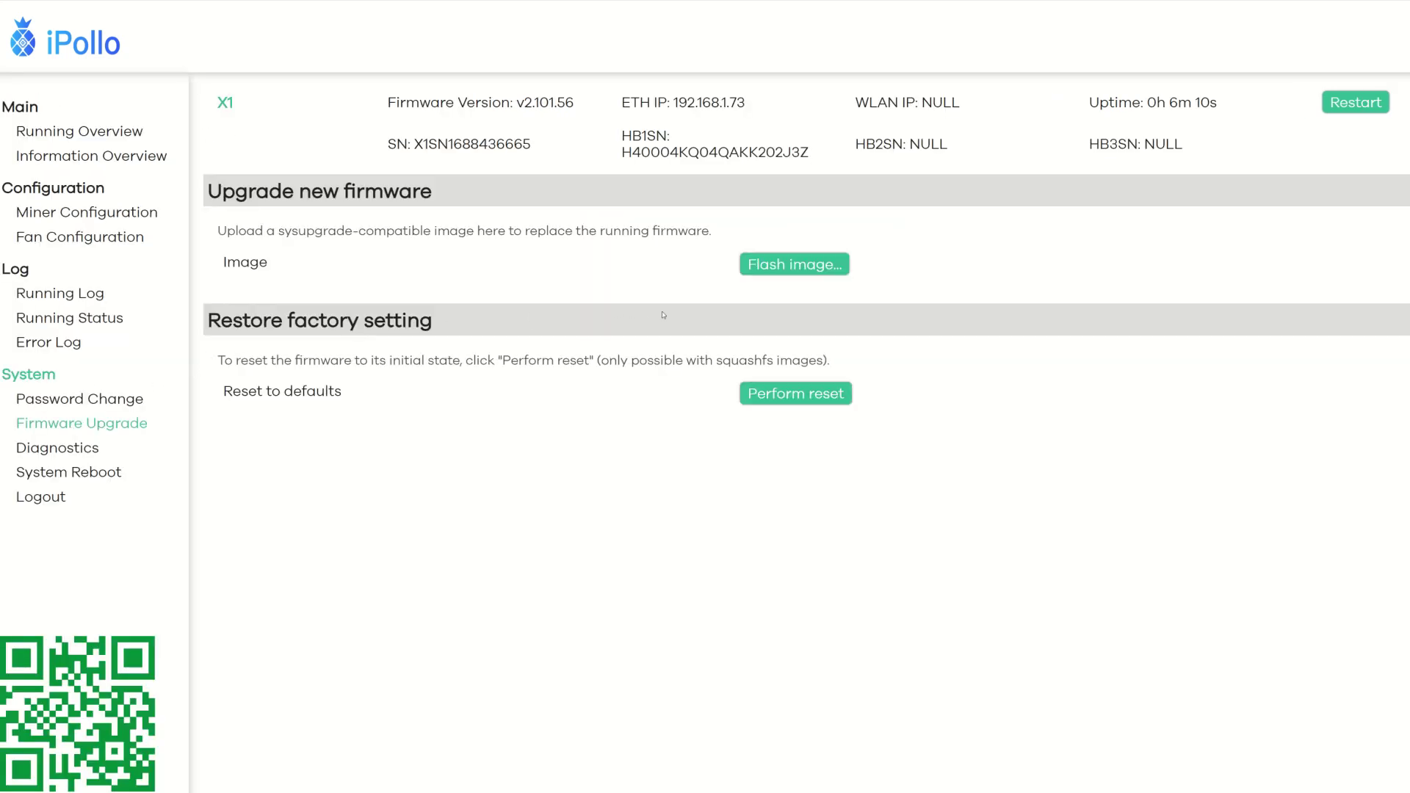
pyautogui.click(778, 270)
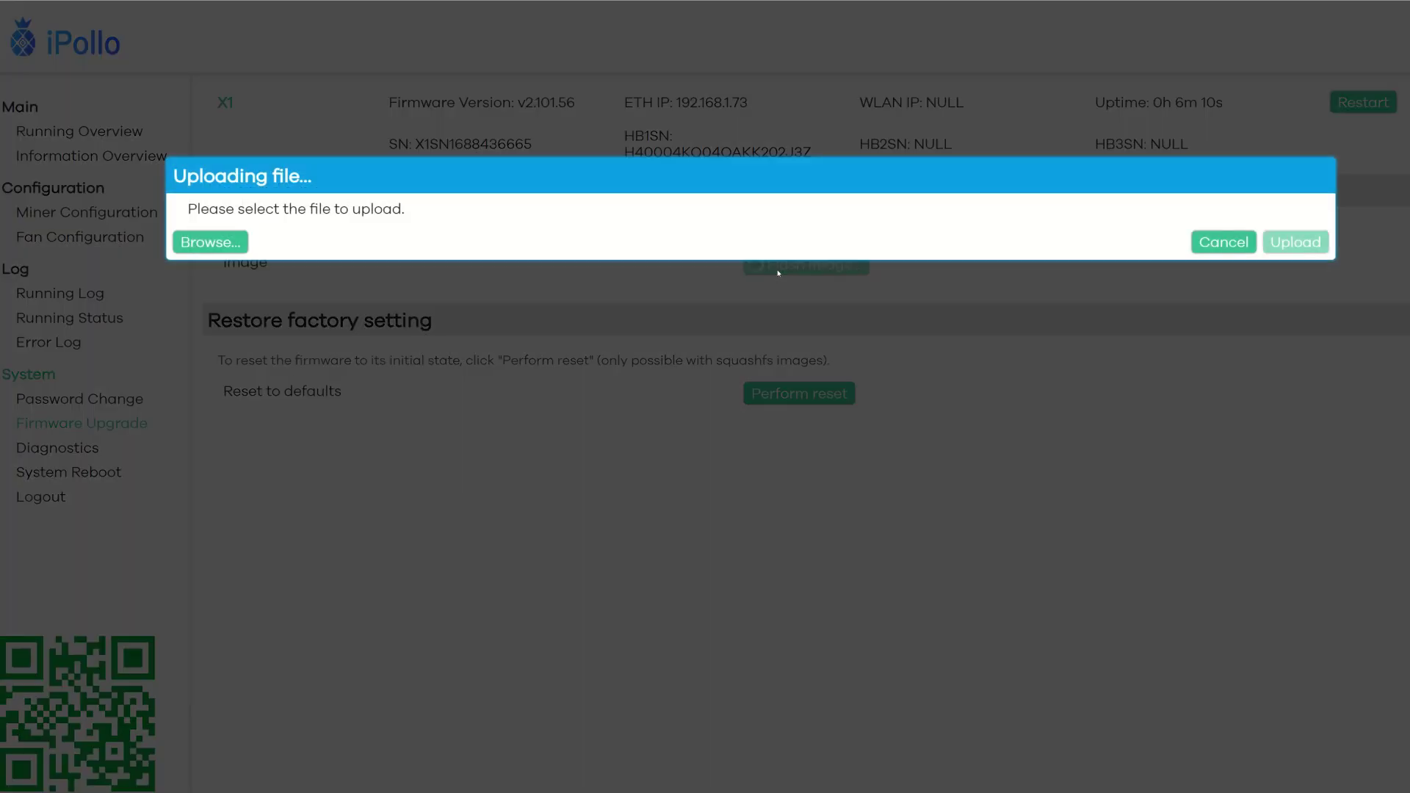
pyautogui.click(210, 241)
pyautogui.click(536, 309)
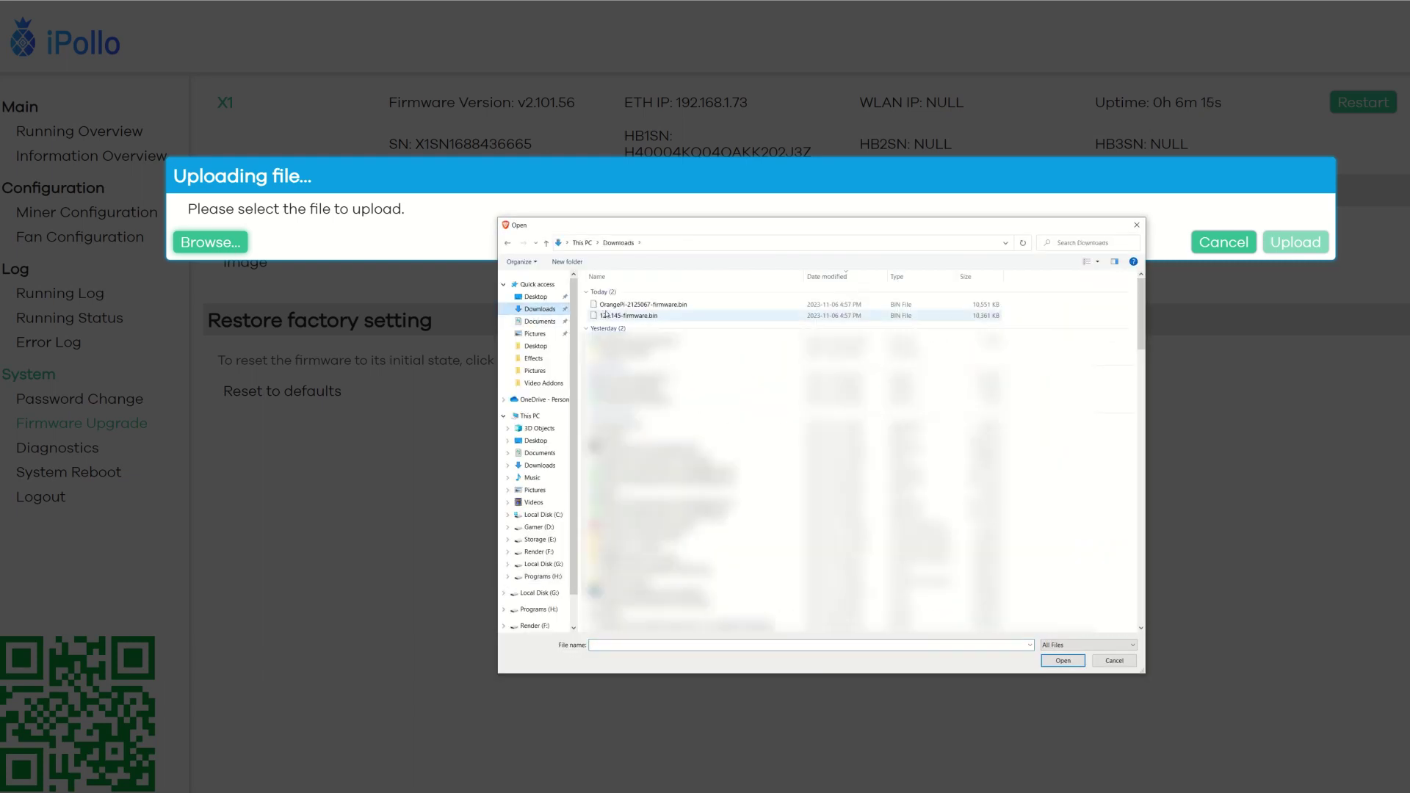
pyautogui.click(643, 306)
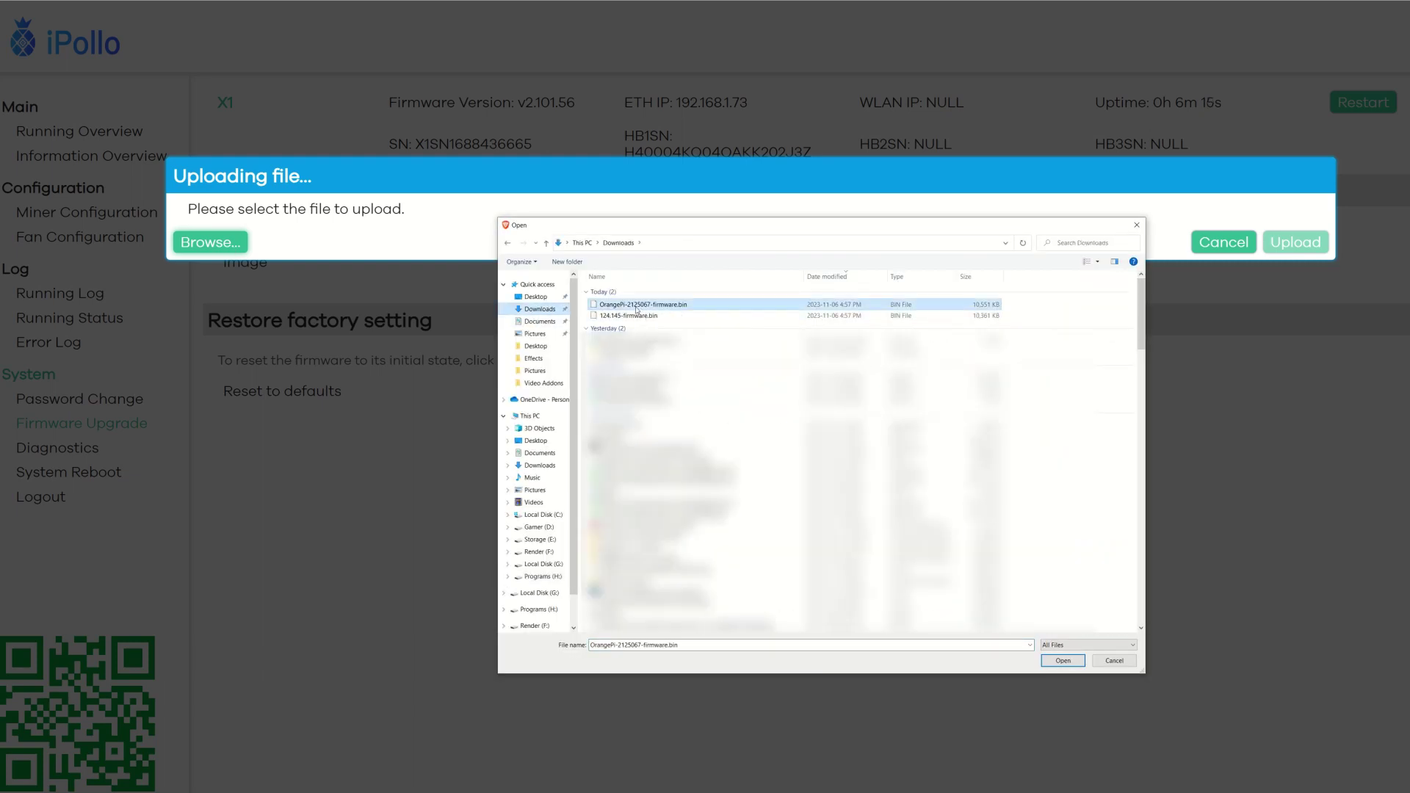
pyautogui.click(1063, 661)
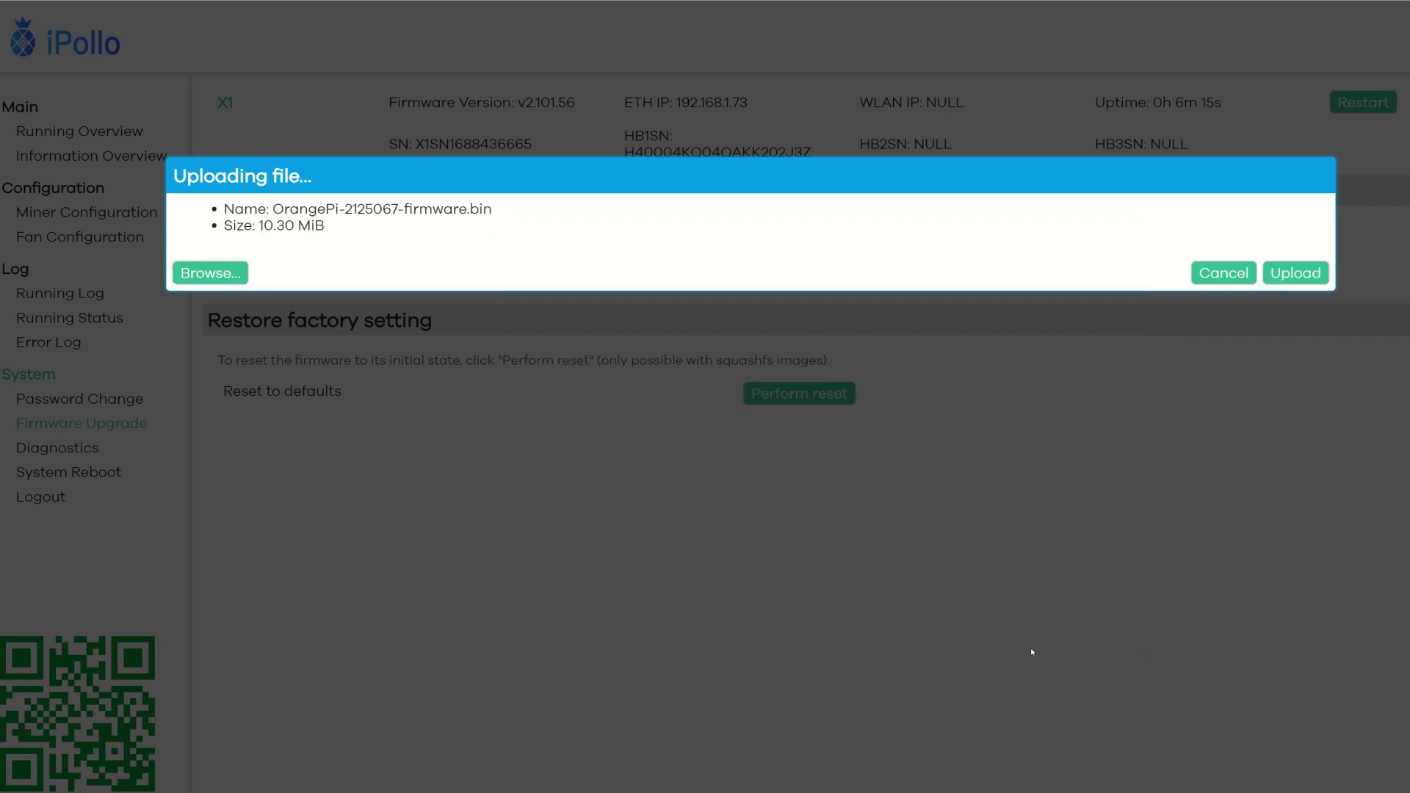
pyautogui.click(1295, 272)
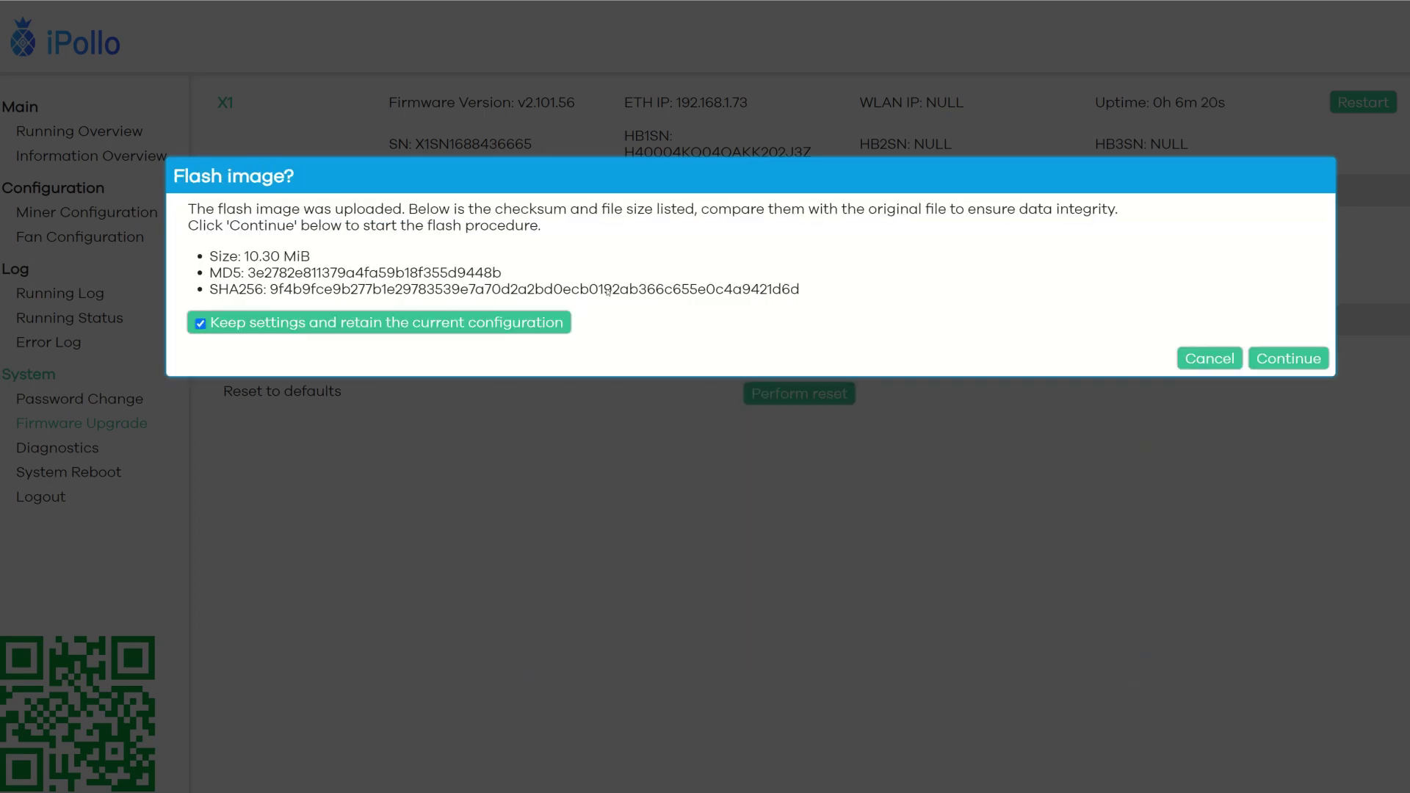
pyautogui.click(200, 324)
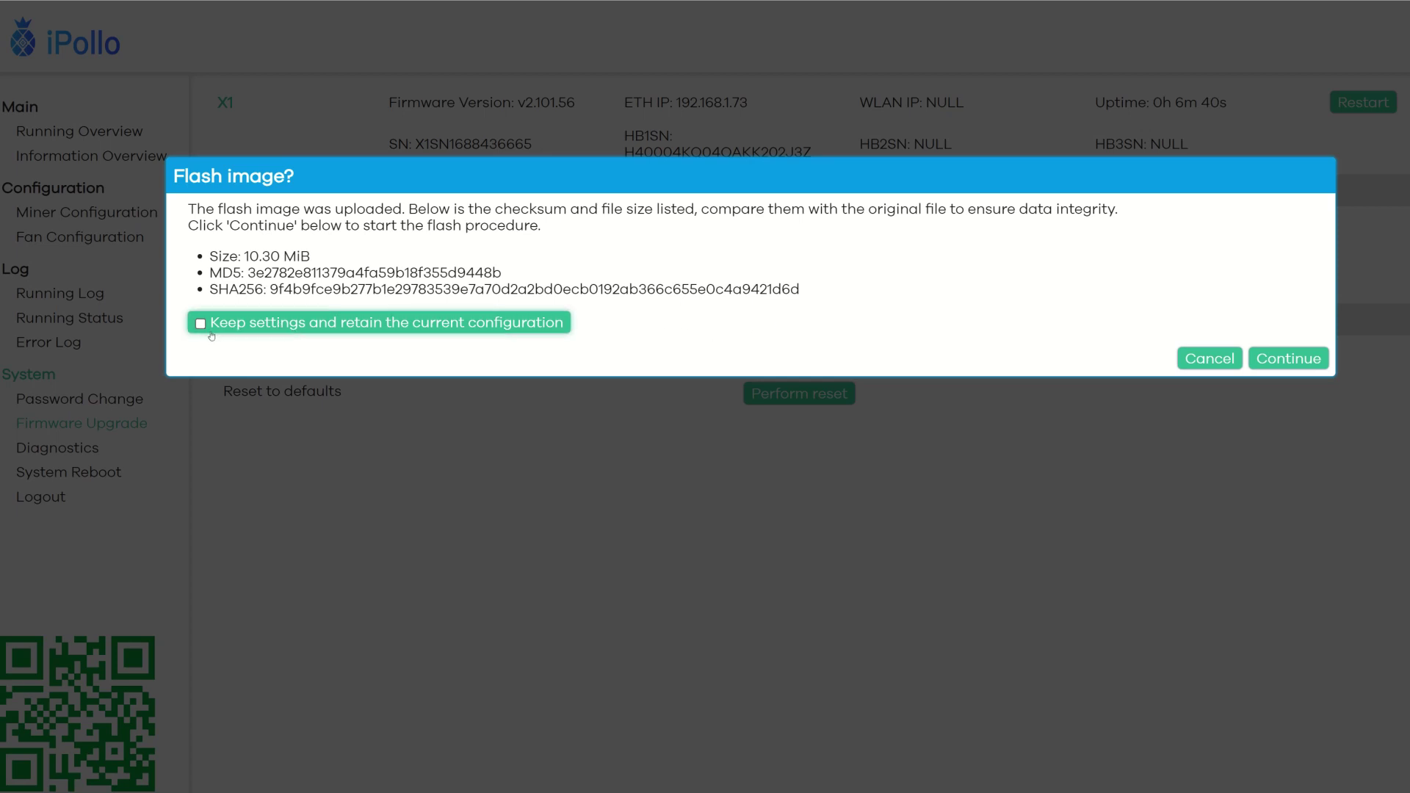
# Step: Start the X1 flash, then upload 124.145-firmware.bin to the V1H and flash it without settings
pyautogui.click(1287, 359)
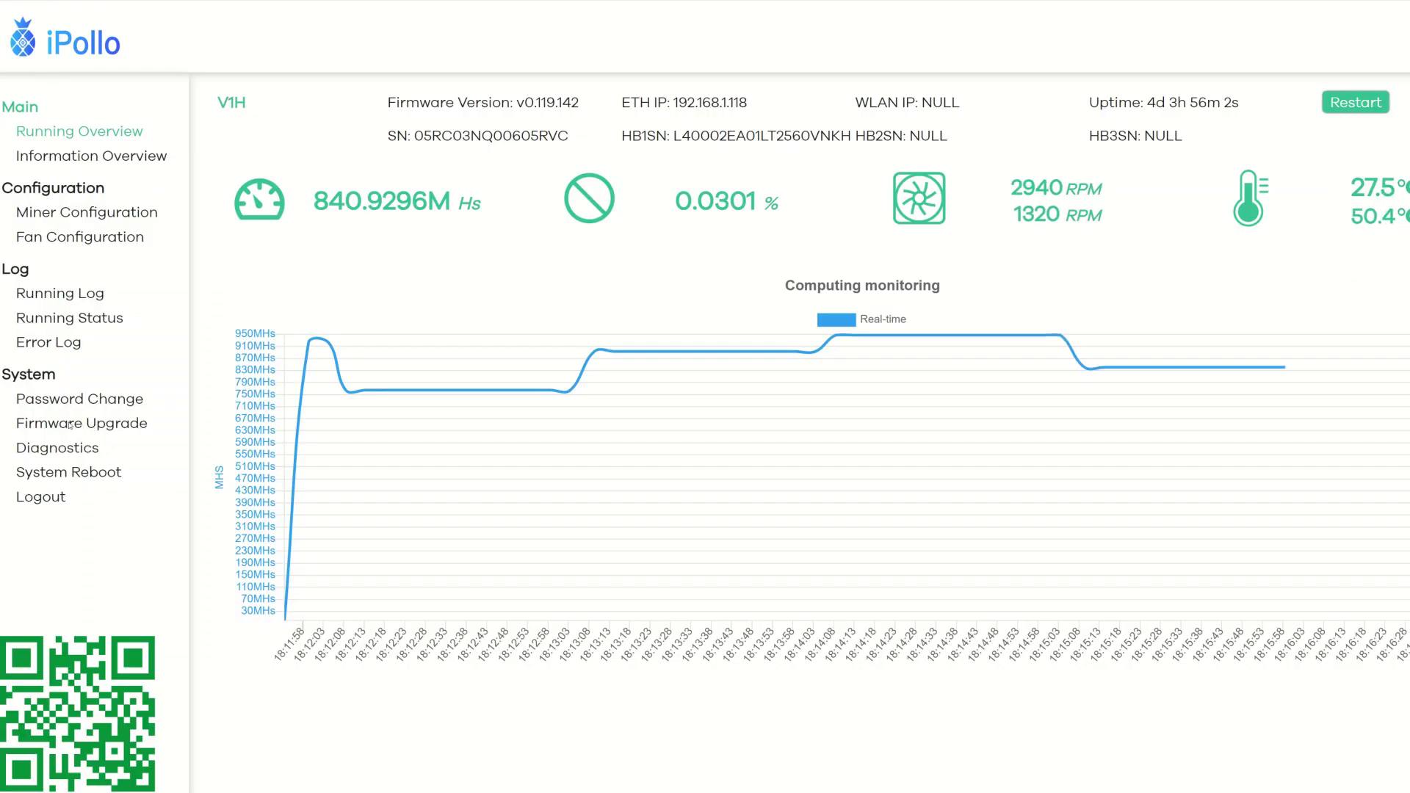
pyautogui.click(70, 425)
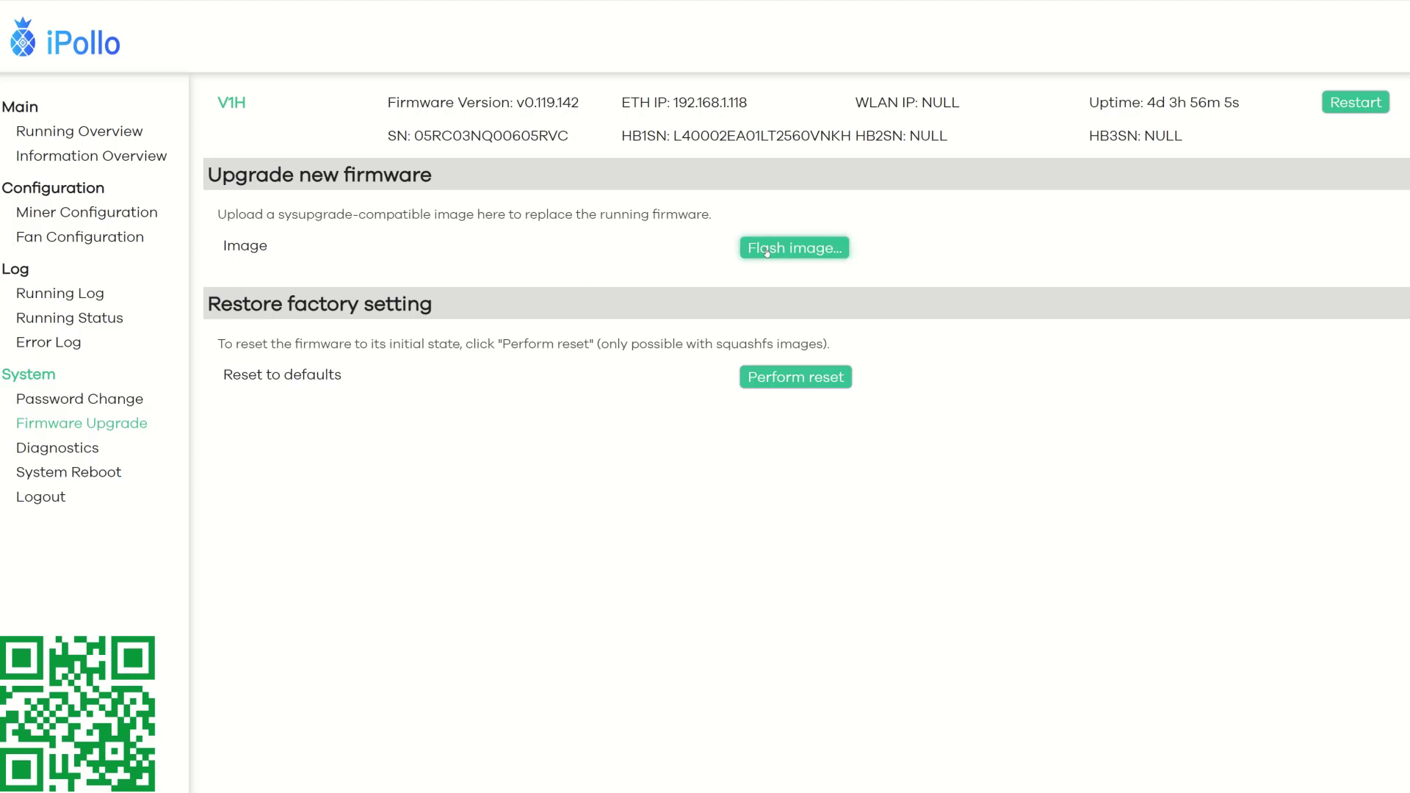
pyautogui.click(756, 249)
pyautogui.click(222, 244)
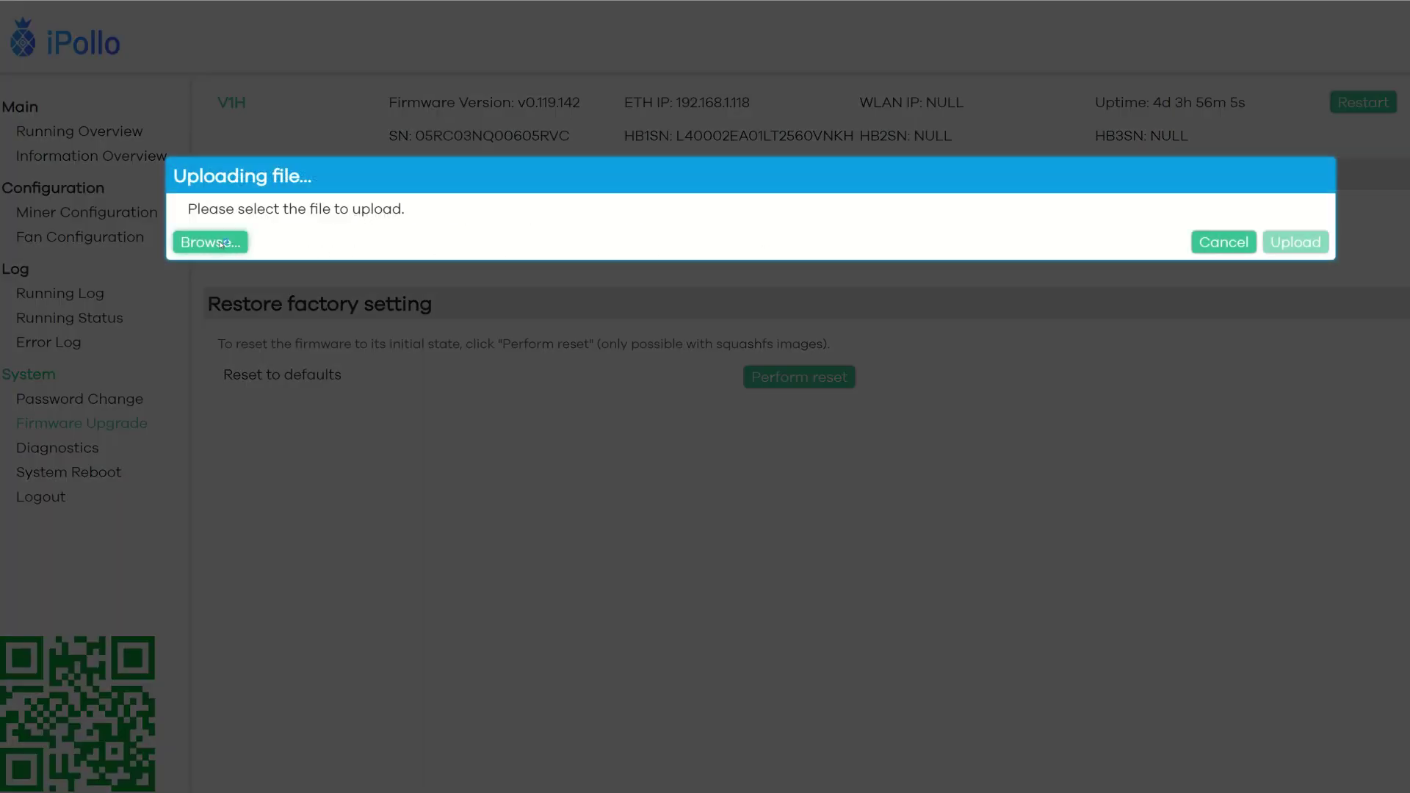
pyautogui.click(613, 316)
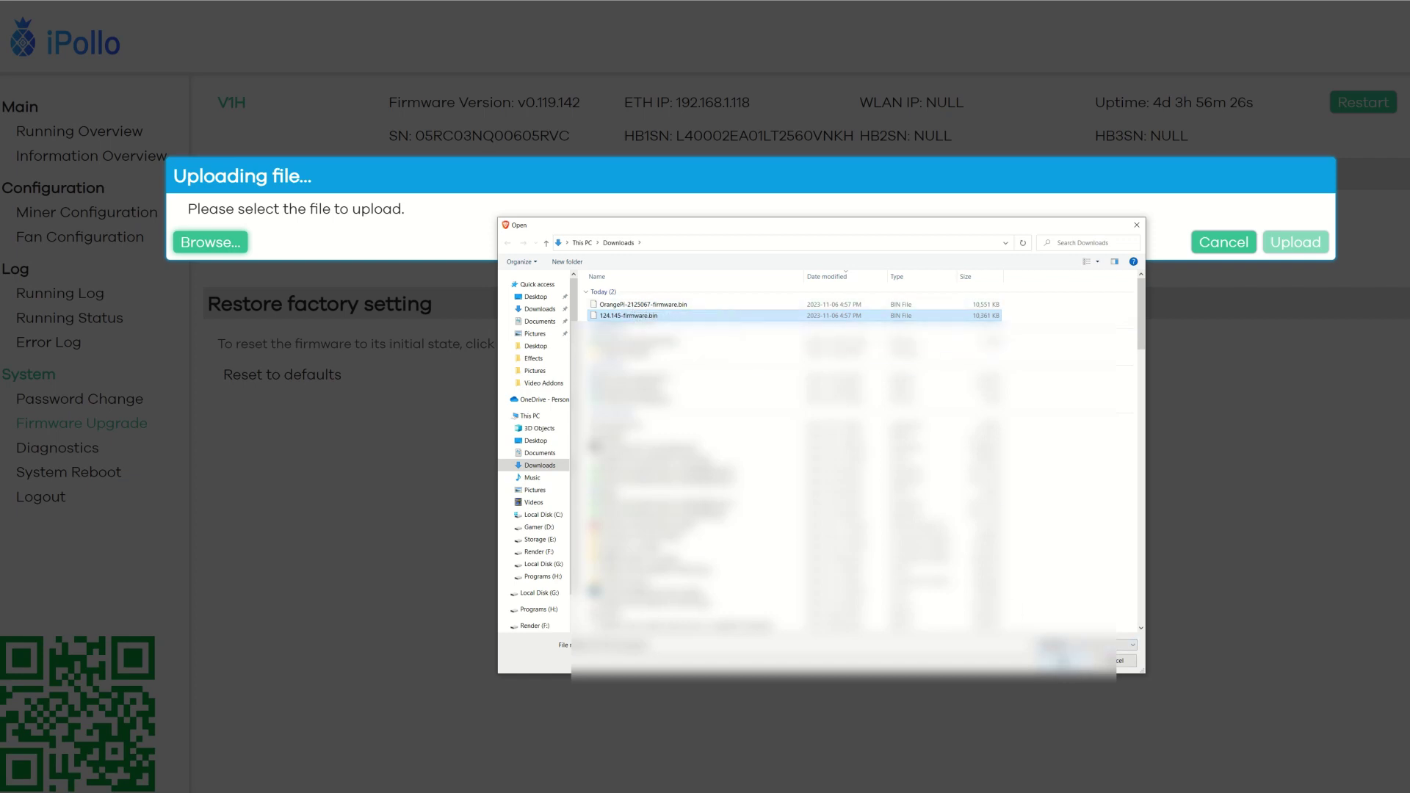
pyautogui.click(1062, 666)
pyautogui.click(1296, 272)
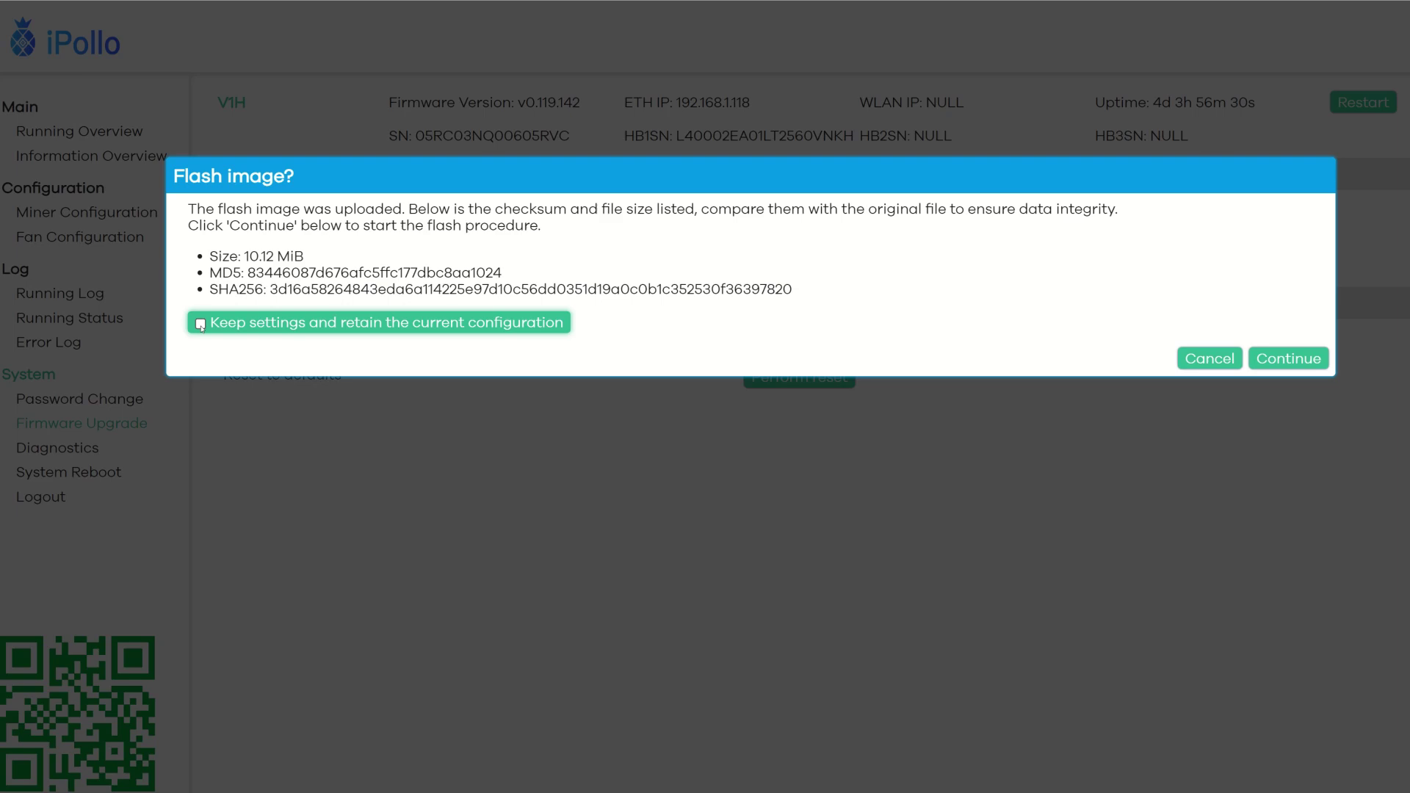
pyautogui.click(1279, 360)
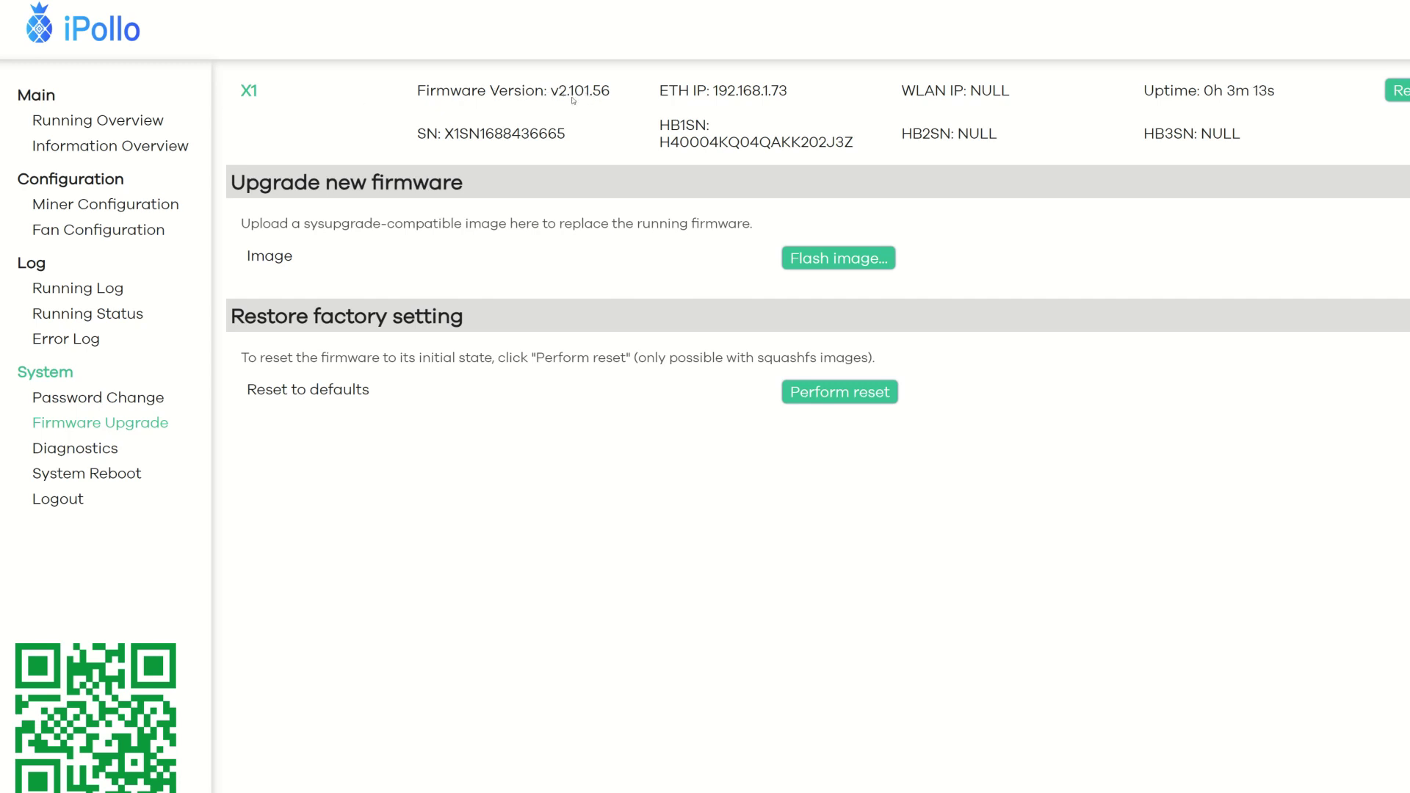
# Step: Open the X1's Miner Configuration page from the sidebar
pyautogui.click(130, 210)
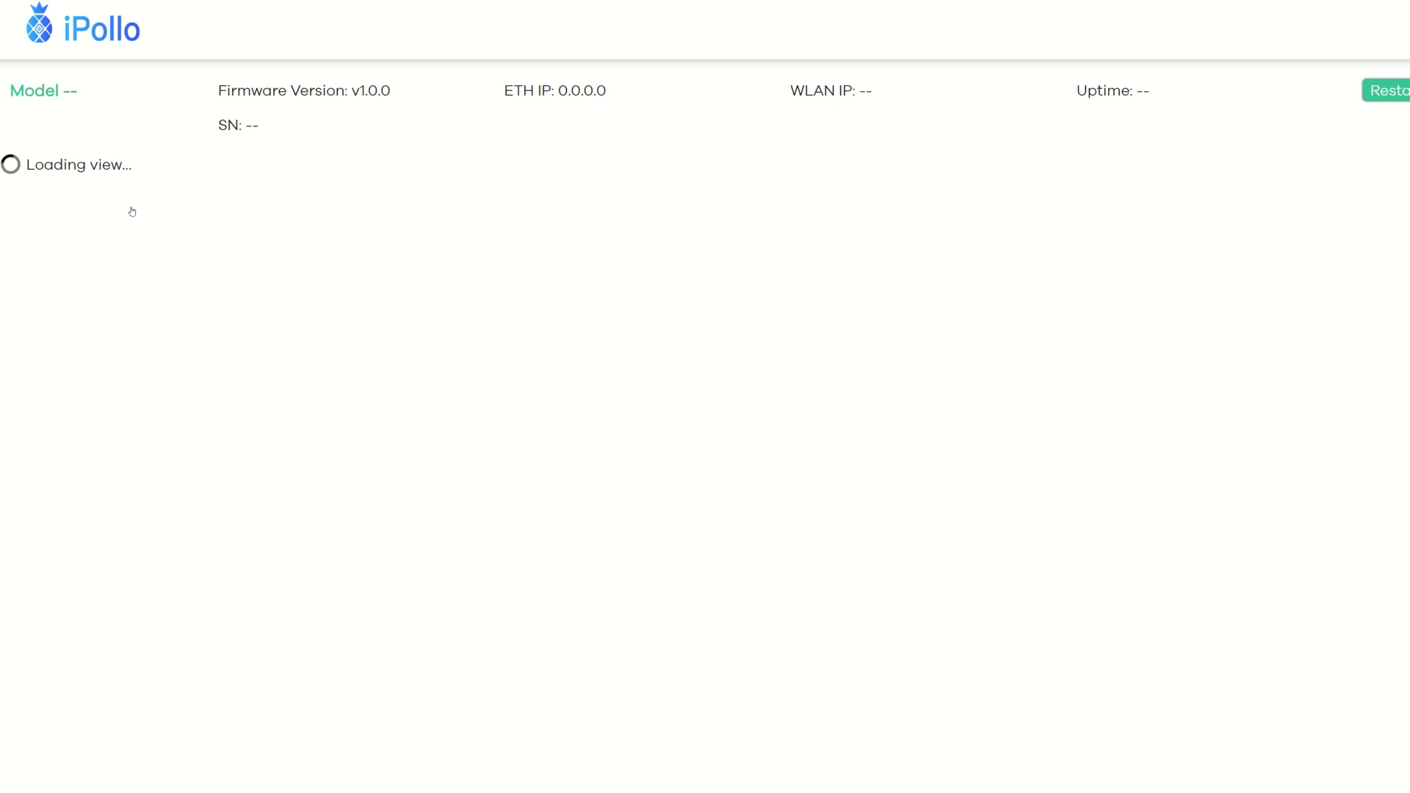
# Step: Keep ETHASH, clear the old Pool 1 fields, and set the URL to stratum+tcp://us.crazypool.org:5225
pyautogui.scroll(-1, 933, 88)
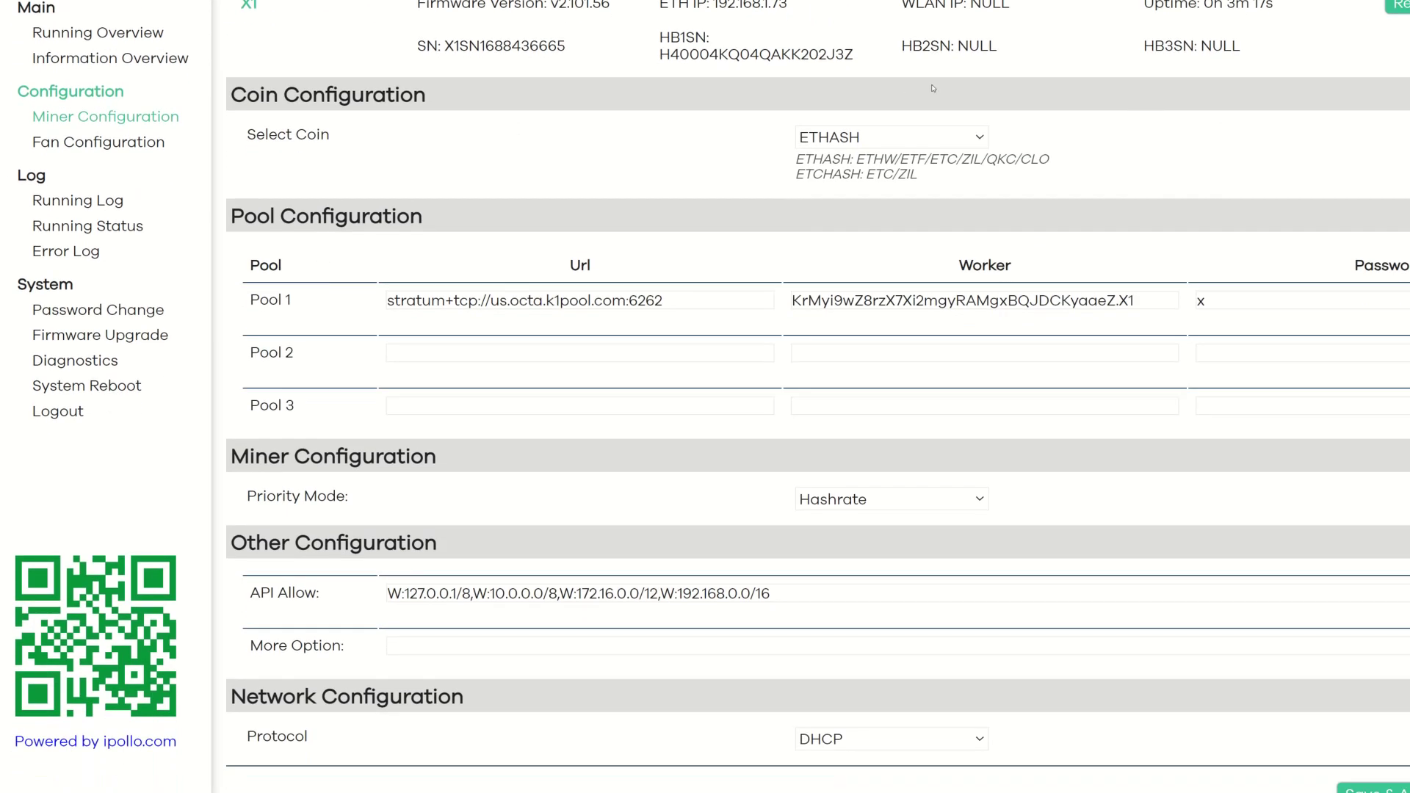
pyautogui.click(973, 136)
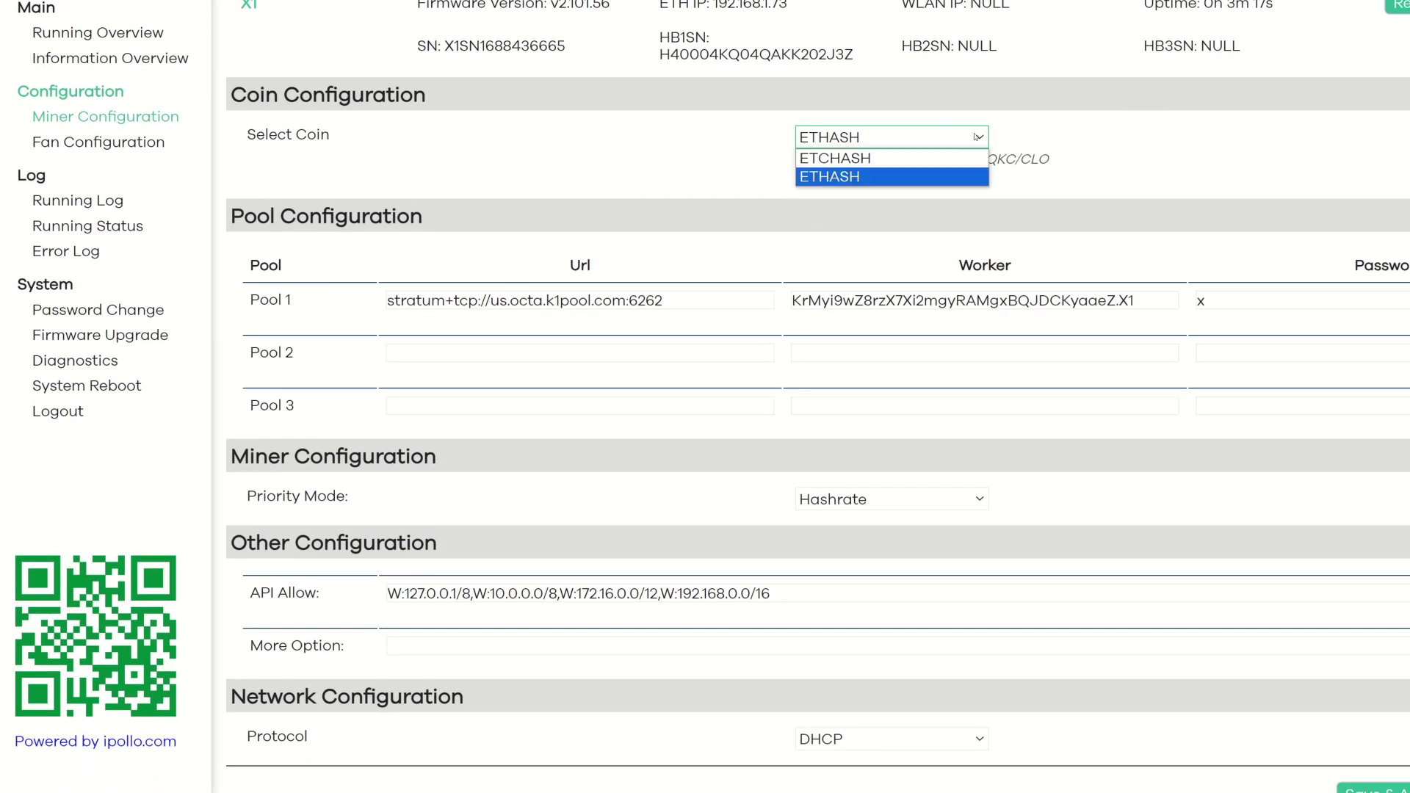
pyautogui.click(832, 177)
pyautogui.moveTo(706, 301); pyautogui.dragTo(363, 307)
pyautogui.press('BackSpace')
pyautogui.moveTo(1170, 303); pyautogui.dragTo(792, 301)
pyautogui.press('BackSpace')
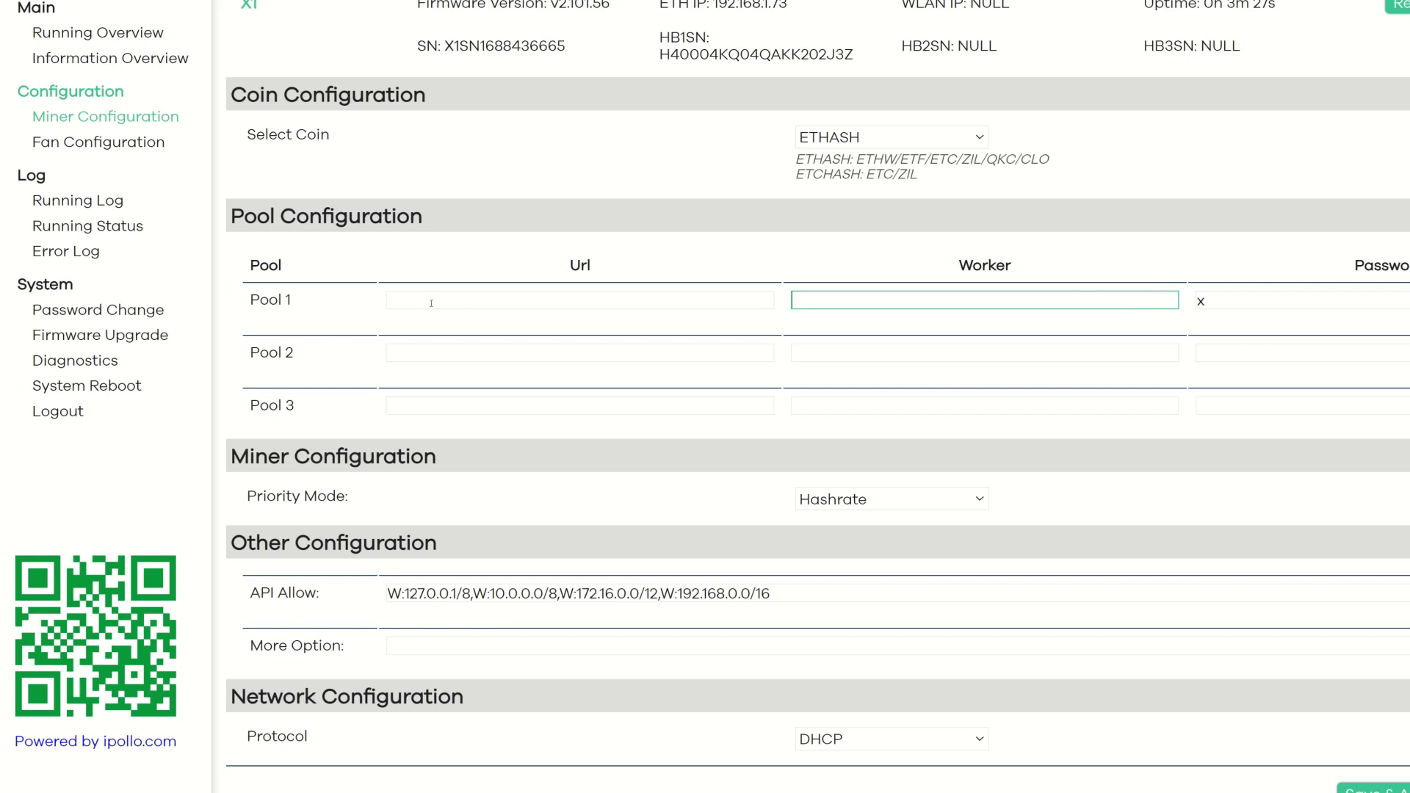
pyautogui.click(431, 303)
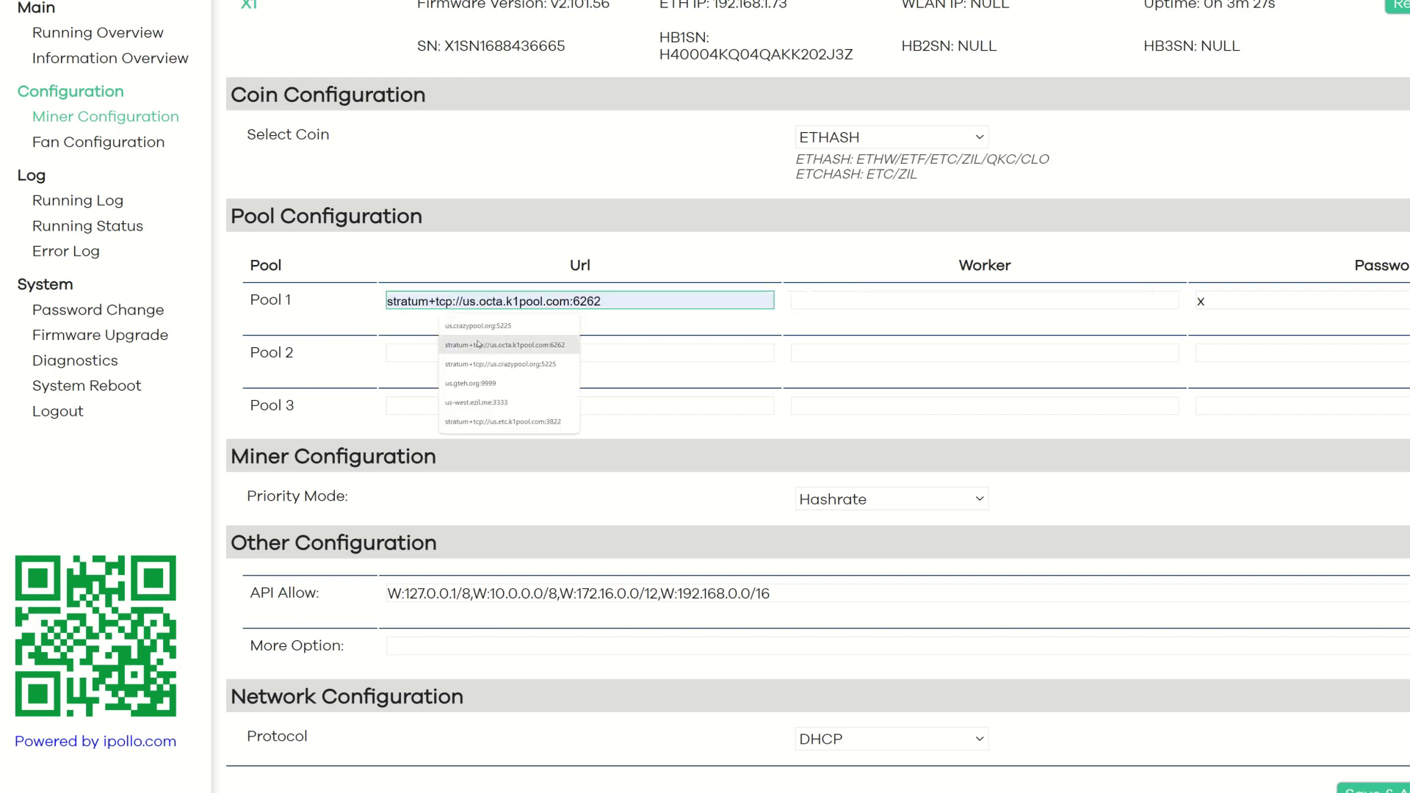
pyautogui.click(518, 365)
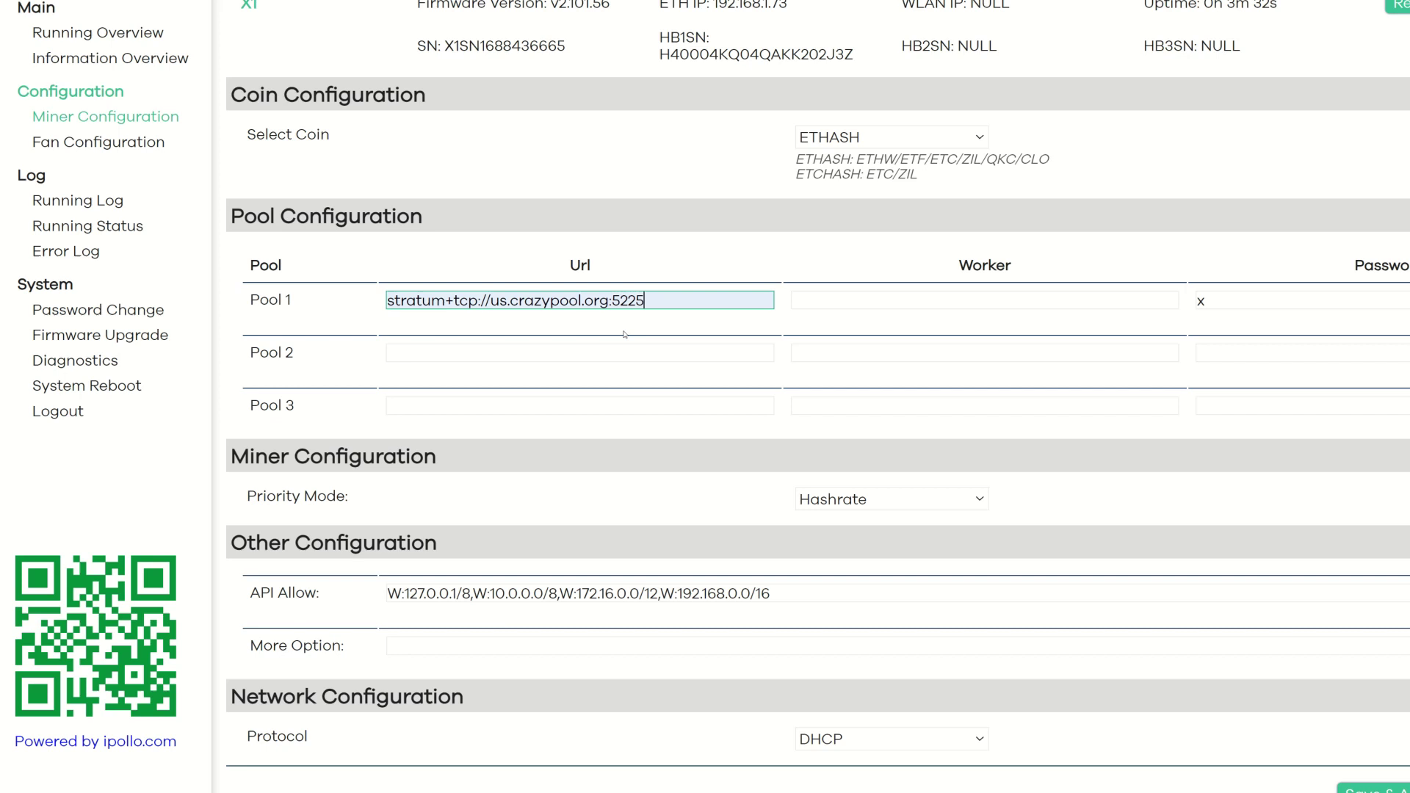
# Step: Set the Pool 1 worker to the wallet address with an ipollo suffix instead of jasminer
pyautogui.click(807, 301)
pyautogui.press('Down')
pyautogui.press('Return')
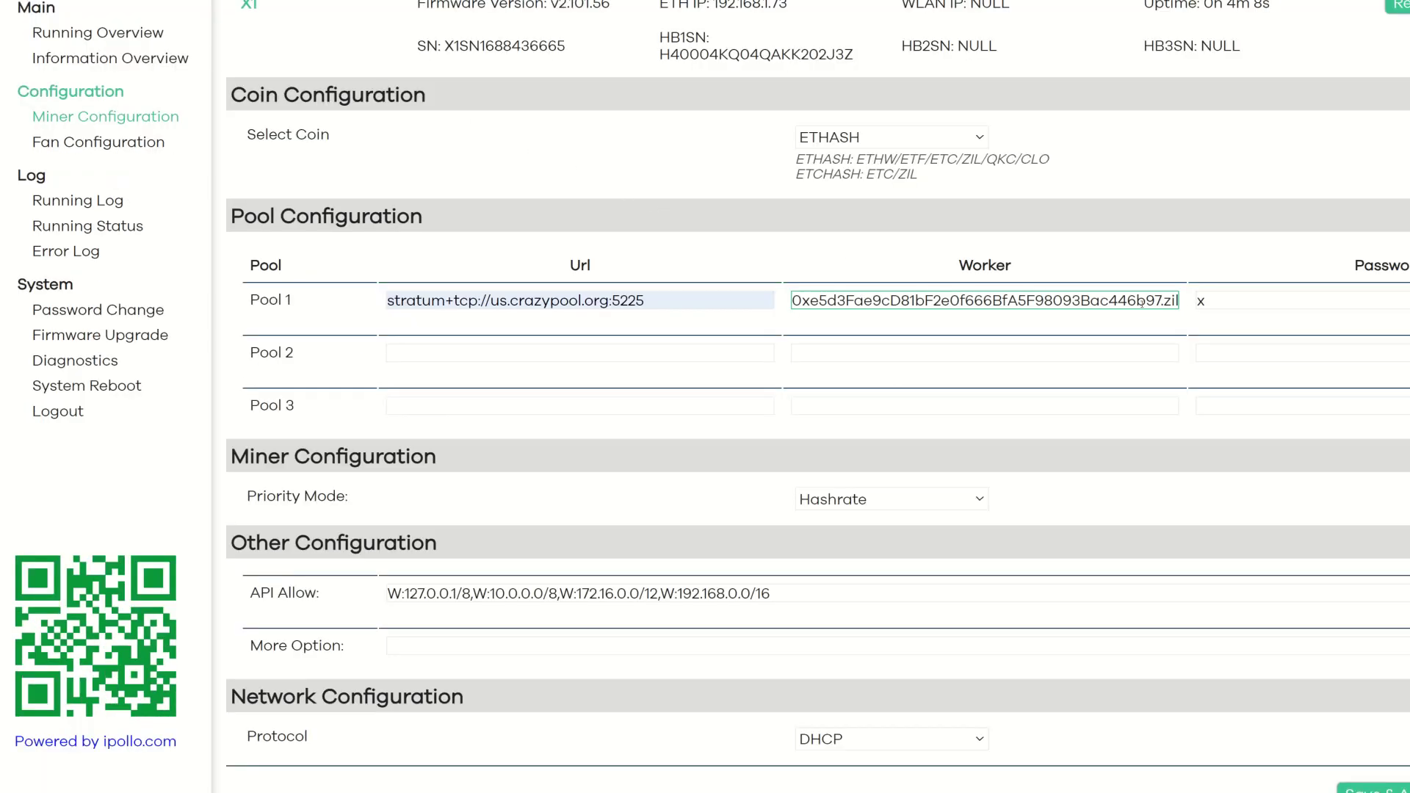
pyautogui.write('1amlpnj407vn69hrdahhs934zzfr0svnsp')
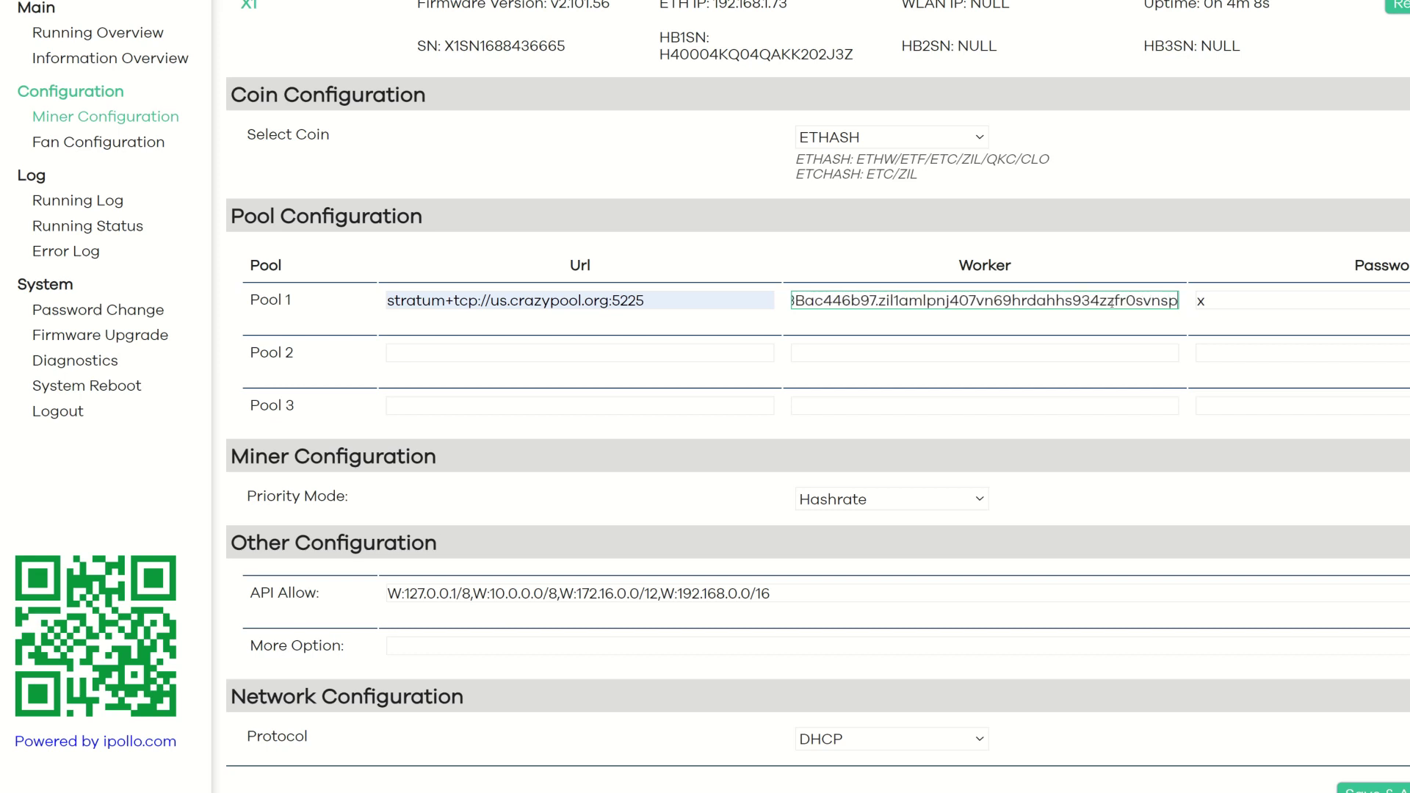
pyautogui.write('ewpld.jasminer_X16Q')
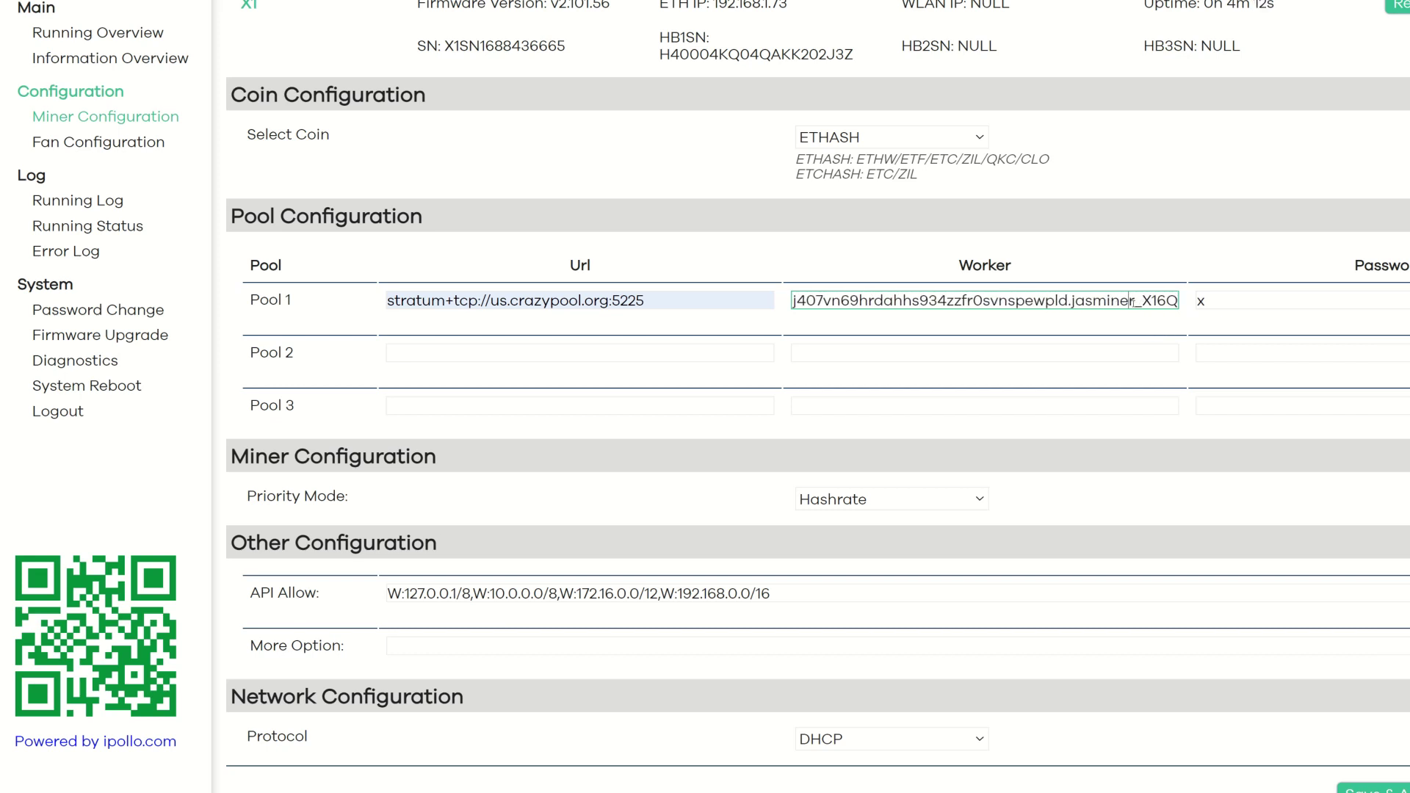
pyautogui.click(1134, 300)
pyautogui.press('BackSpace')
pyautogui.press('BackSpace')
pyautogui.press('BackSpace')
pyautogui.press('BackSpace')
pyautogui.press('BackSpace')
pyautogui.press('BackSpace')
pyautogui.press('BackSpace')
pyautogui.press('BackSpace')
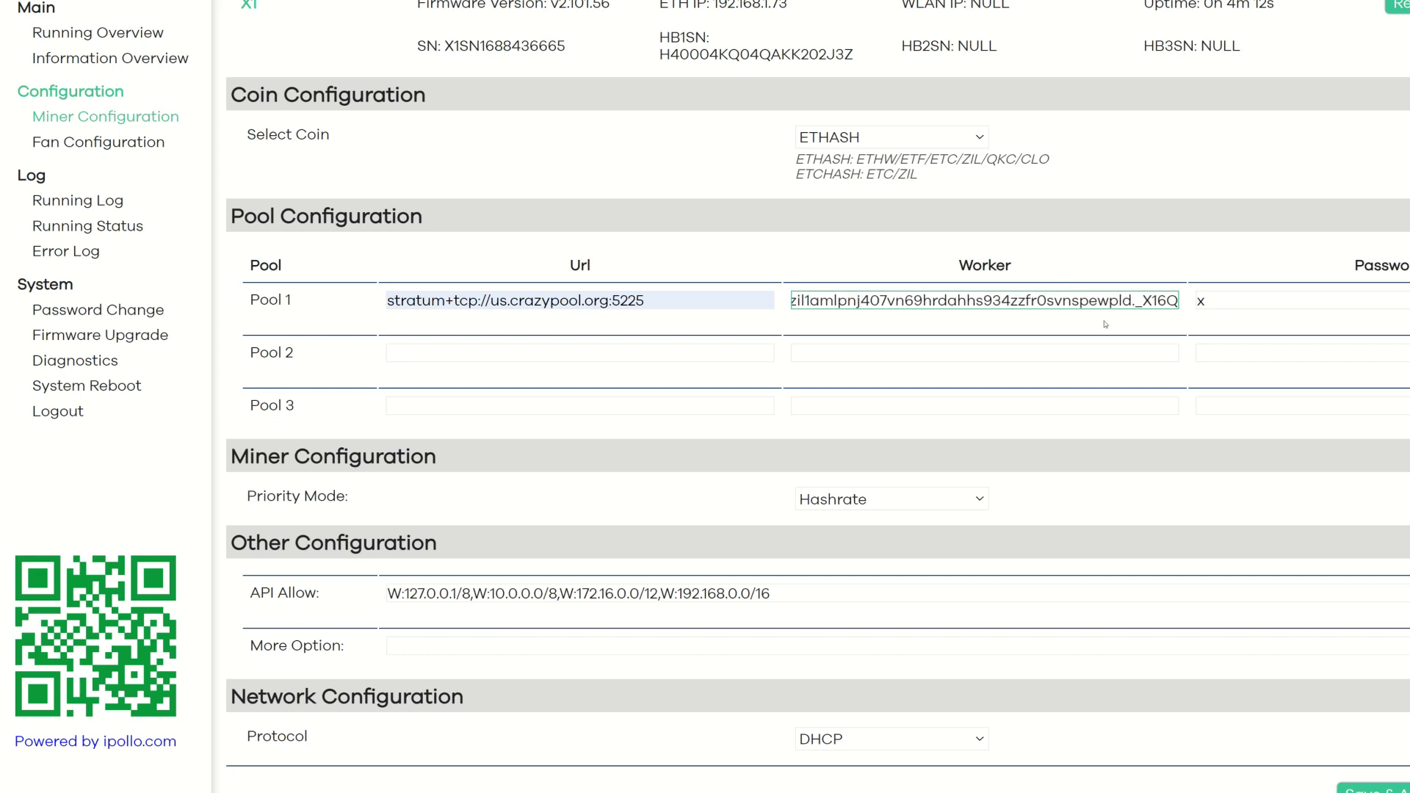
pyautogui.write('ipollo')
pyautogui.press('Right')
pyautogui.press('Right')
pyautogui.press('Right')
pyautogui.press('Right')
pyautogui.press('Right')
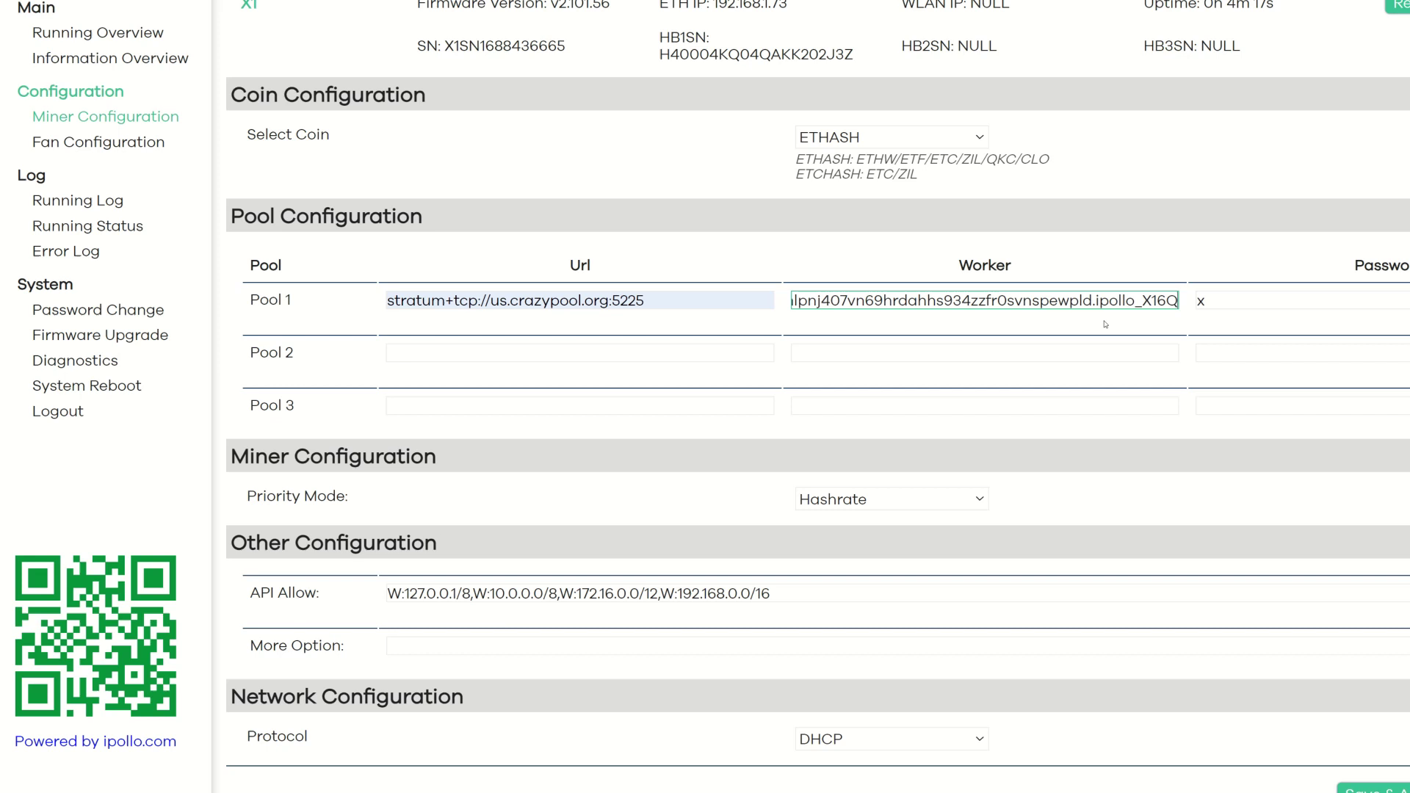
pyautogui.press('Home')
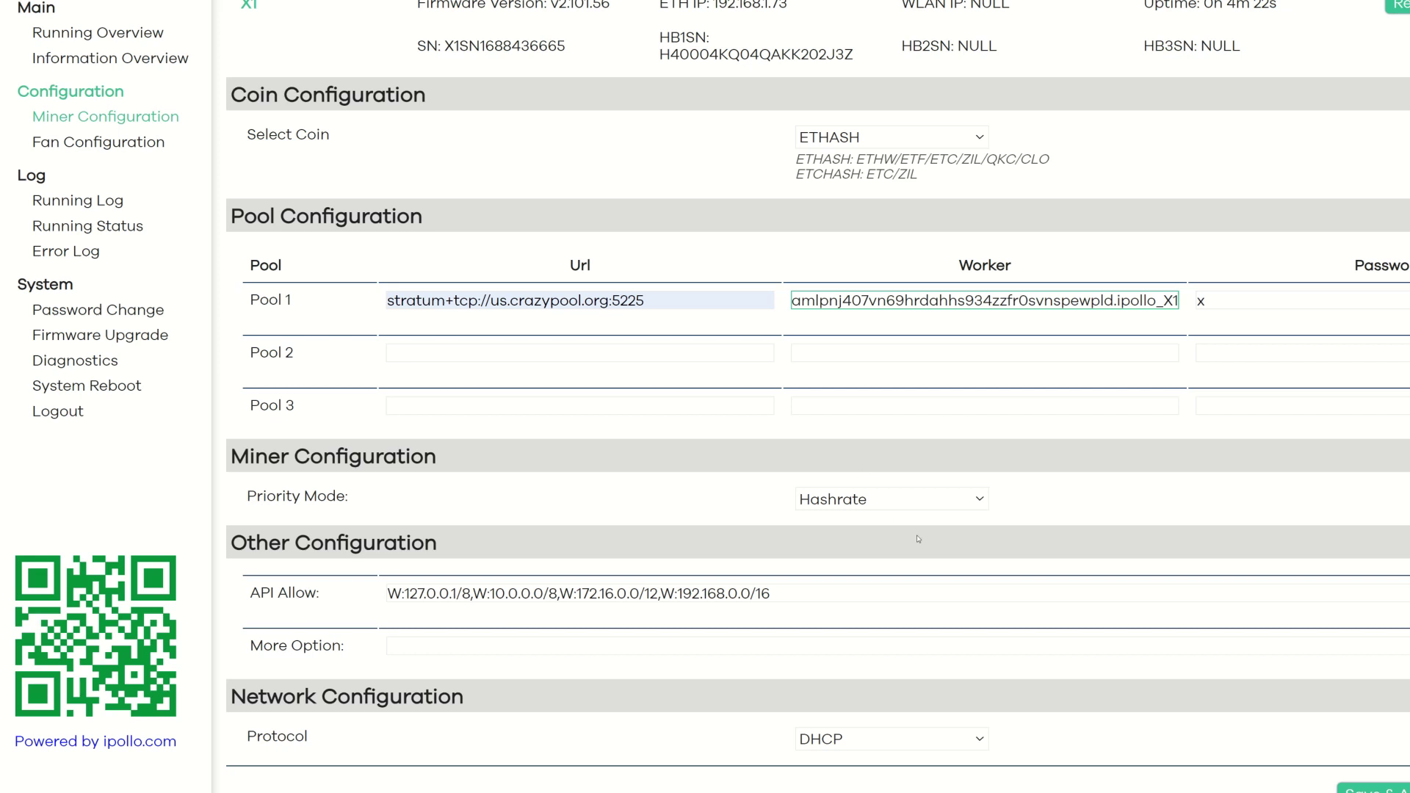
# Step: Keep Hashrate as the priority mode and save and apply the configuration
pyautogui.click(986, 501)
pyautogui.click(985, 502)
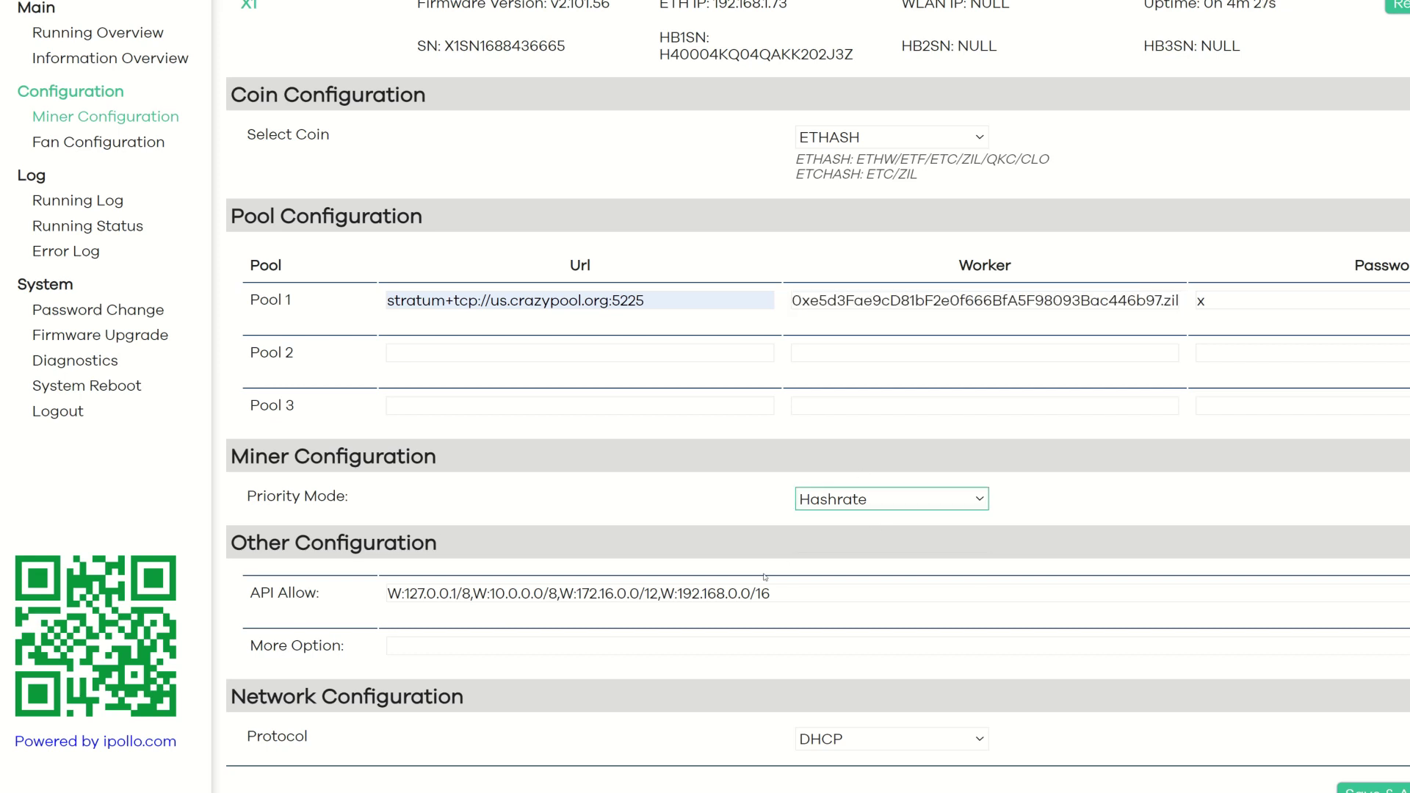
pyautogui.click(1366, 789)
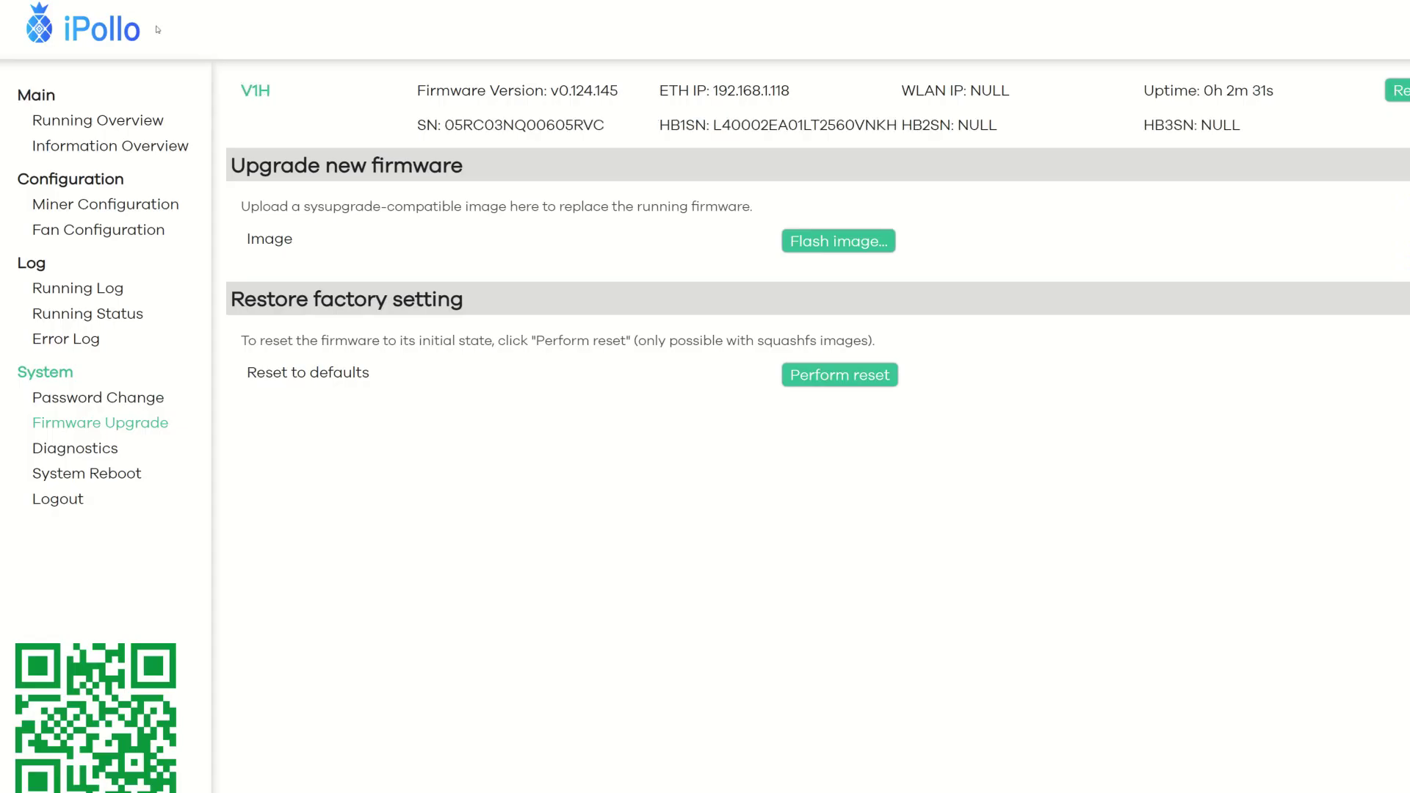
pyautogui.click(104, 204)
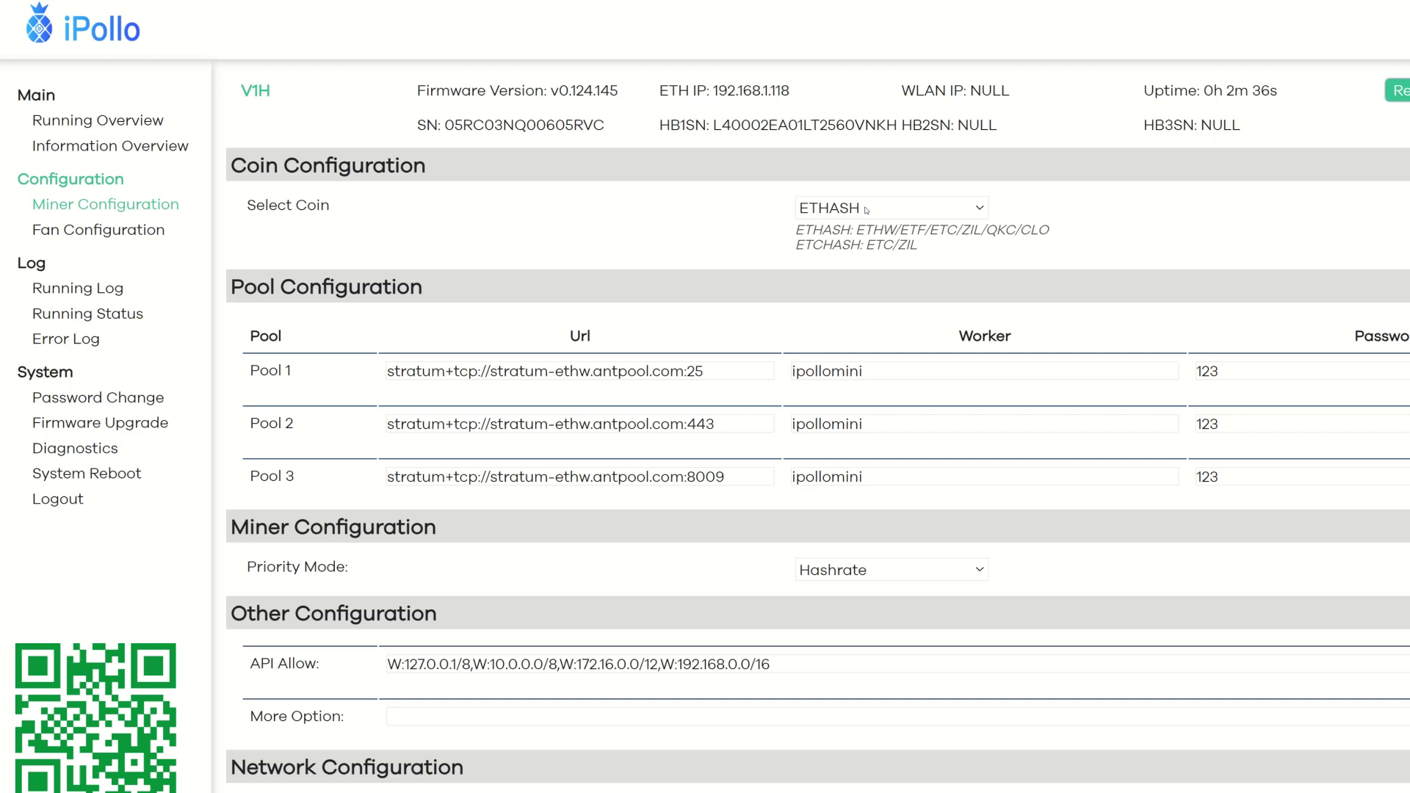
pyautogui.moveTo(727, 477); pyautogui.dragTo(388, 477)
pyautogui.press('BackSpace')
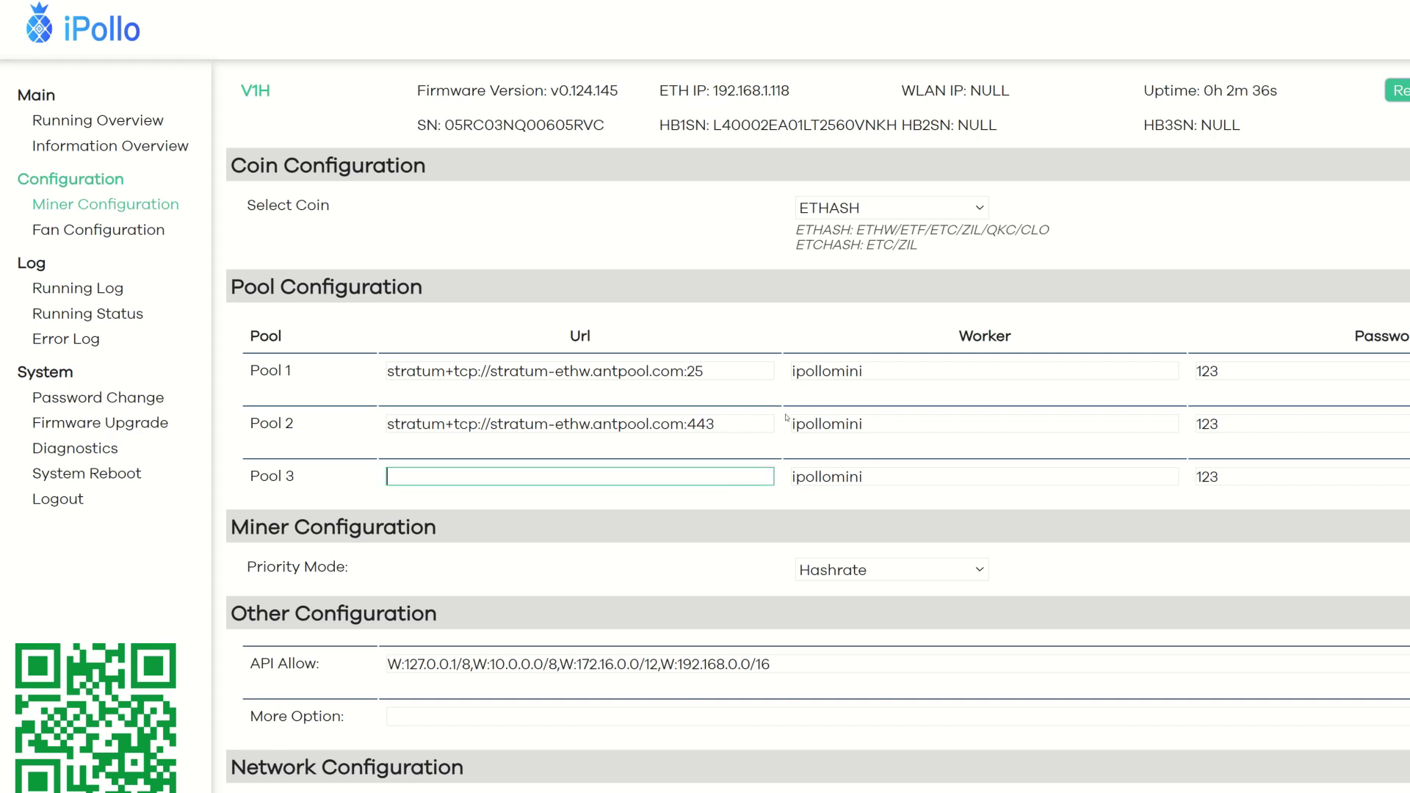
pyautogui.moveTo(728, 424); pyautogui.dragTo(387, 424)
pyautogui.press('BackSpace')
pyautogui.moveTo(724, 370); pyautogui.dragTo(330, 378)
pyautogui.press('BackSpace')
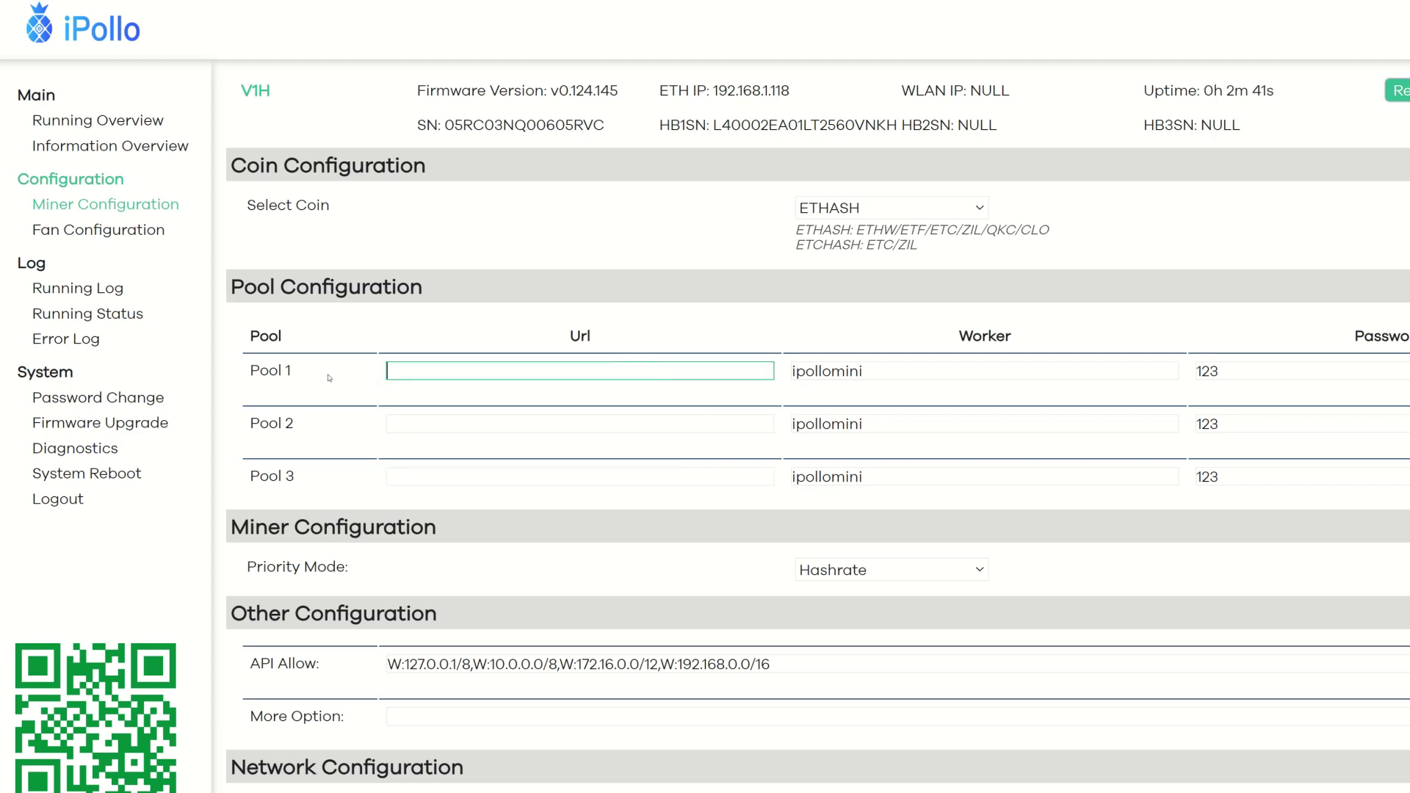
pyautogui.moveTo(864, 476); pyautogui.dragTo(793, 477)
pyautogui.press('BackSpace')
pyautogui.moveTo(864, 424); pyautogui.dragTo(757, 424)
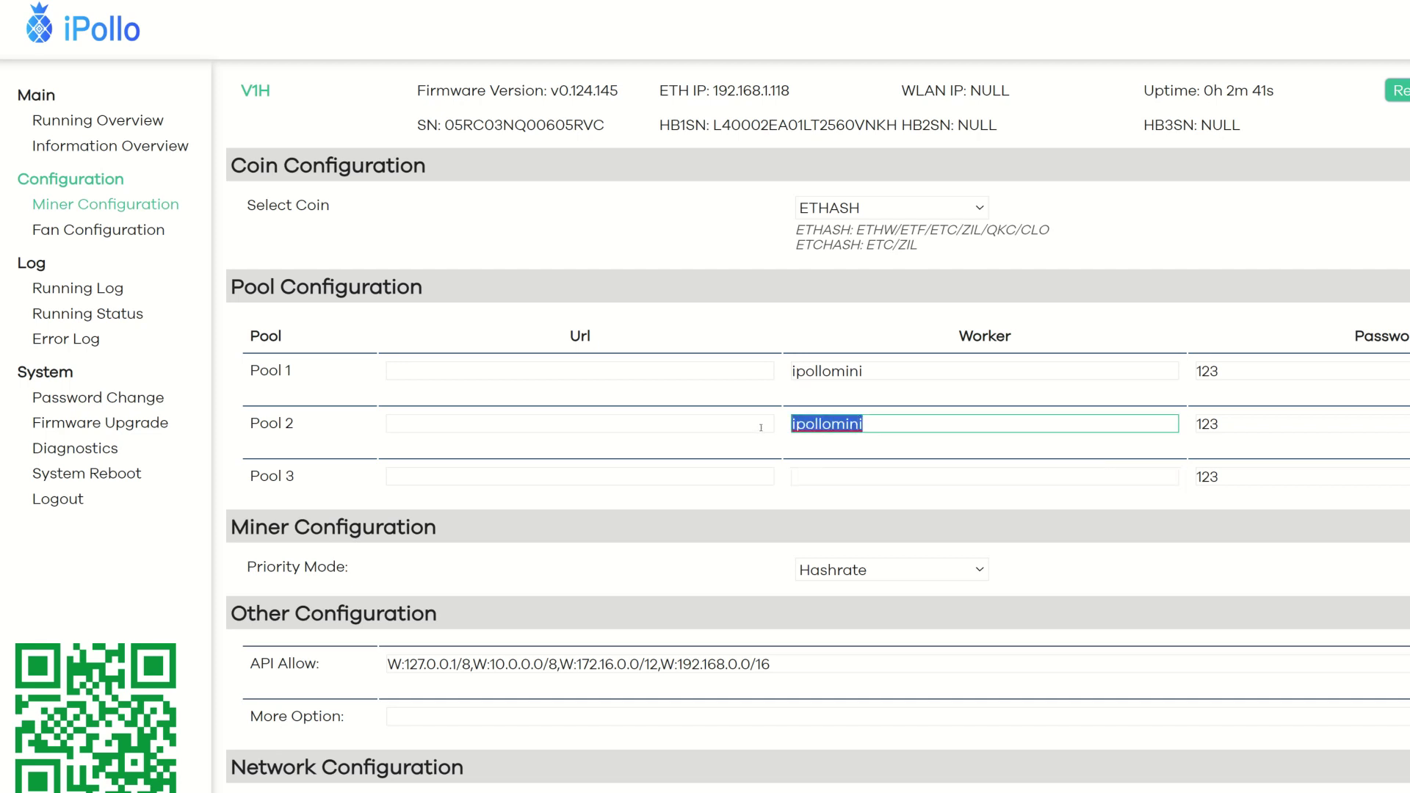
pyautogui.press('BackSpace')
pyautogui.moveTo(863, 371); pyautogui.dragTo(791, 371)
pyautogui.press('BackSpace')
pyautogui.moveTo(1228, 476); pyautogui.dragTo(1190, 477)
pyautogui.press('BackSpace')
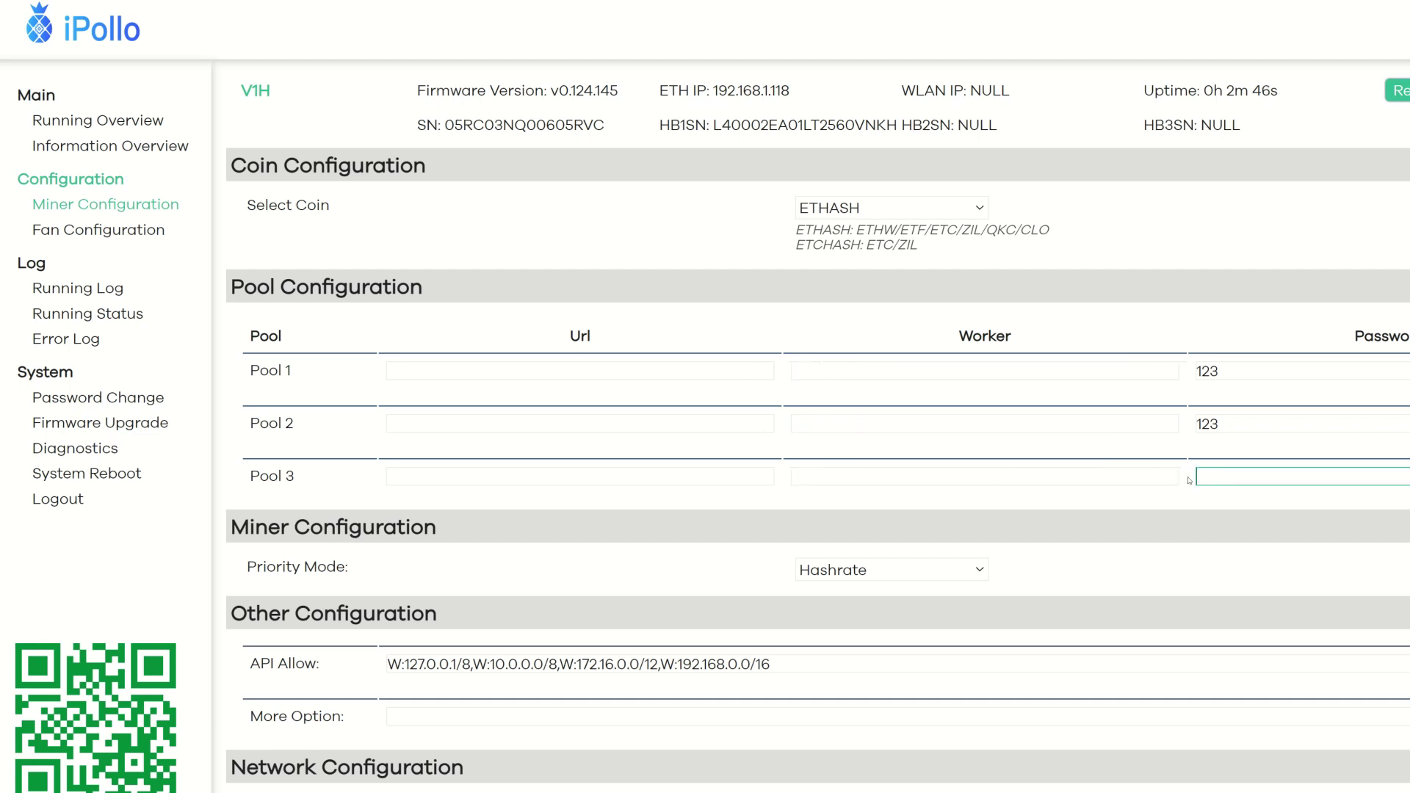
pyautogui.moveTo(1228, 424); pyautogui.dragTo(1190, 424)
pyautogui.press('BackSpace')
pyautogui.moveTo(1228, 371); pyautogui.dragTo(1188, 374)
pyautogui.press('BackSpace')
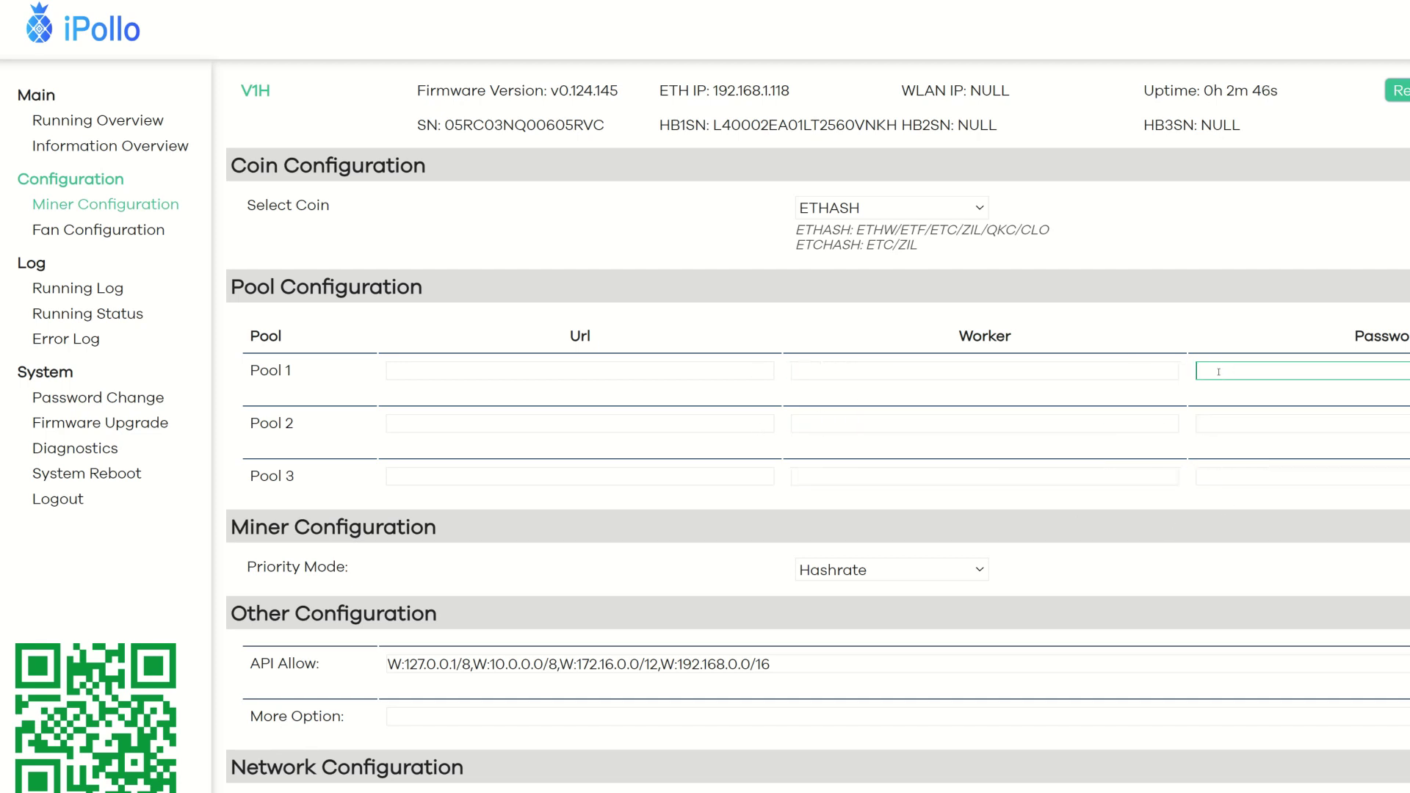
pyautogui.write('x')
# Step: Set Pool 1 to us.crazypool.org:5225 with the wallet.ipollo_V1H worker, then save and apply
pyautogui.click(456, 372)
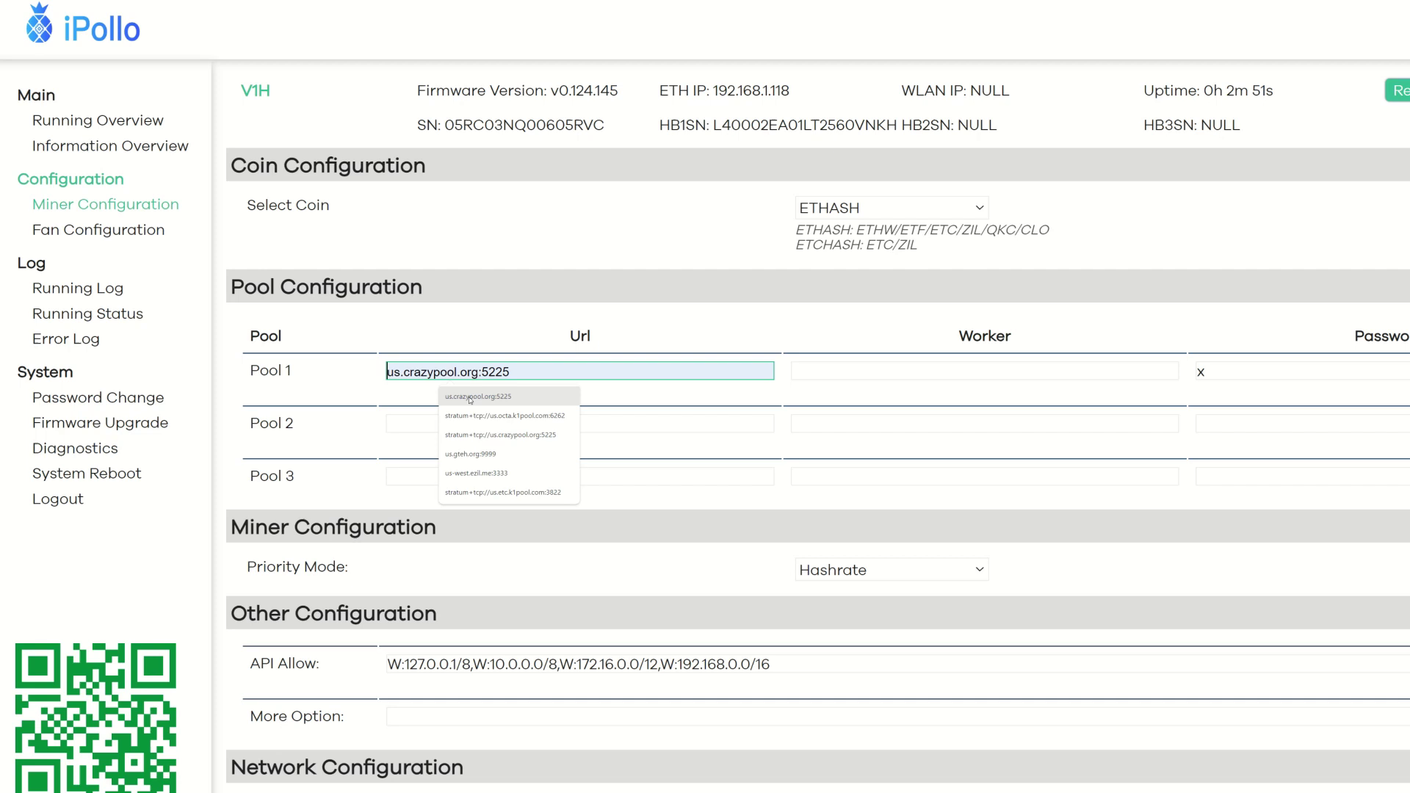
pyautogui.click(470, 400)
pyautogui.click(827, 373)
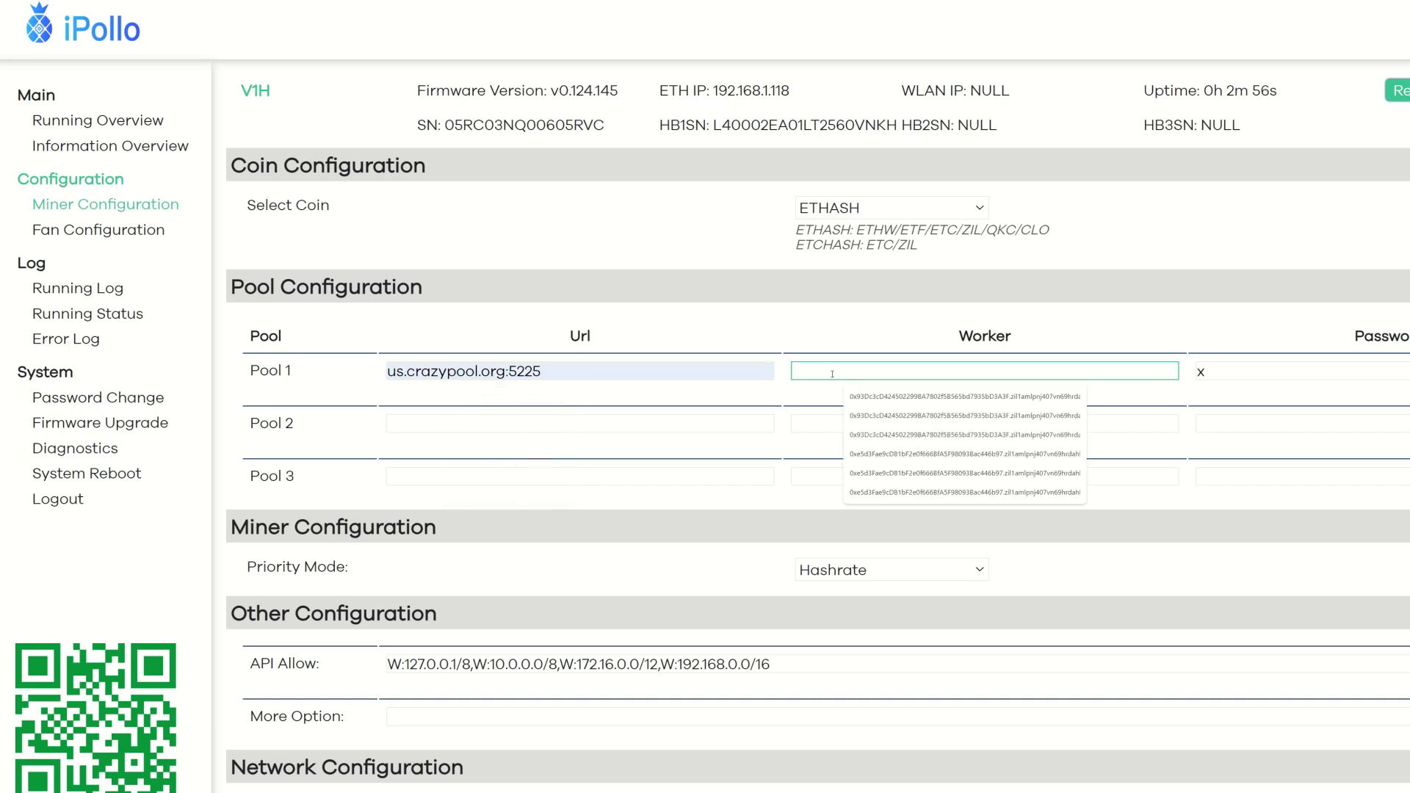
pyautogui.press('Down')
pyautogui.press('Return')
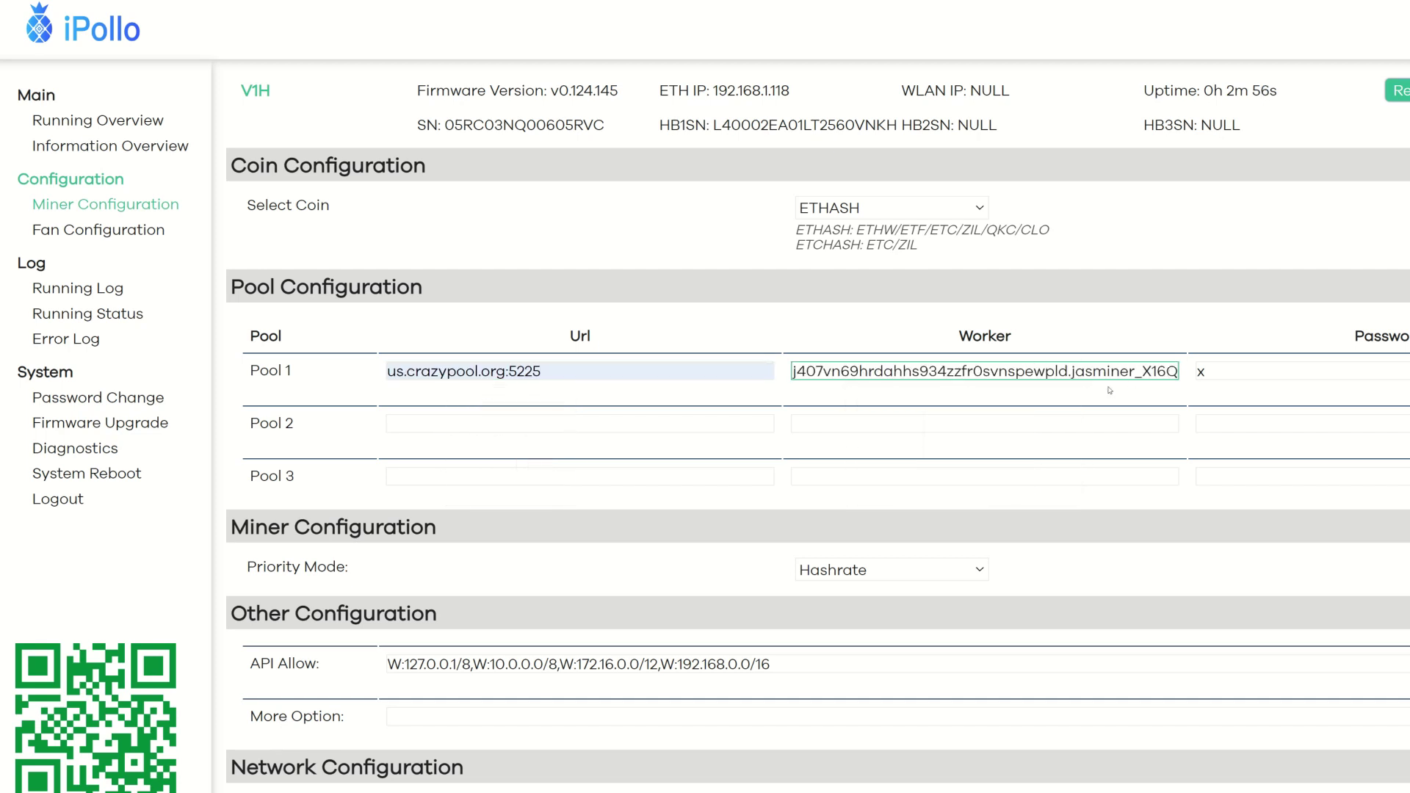
pyautogui.press('Home')
pyautogui.write('mlpn')
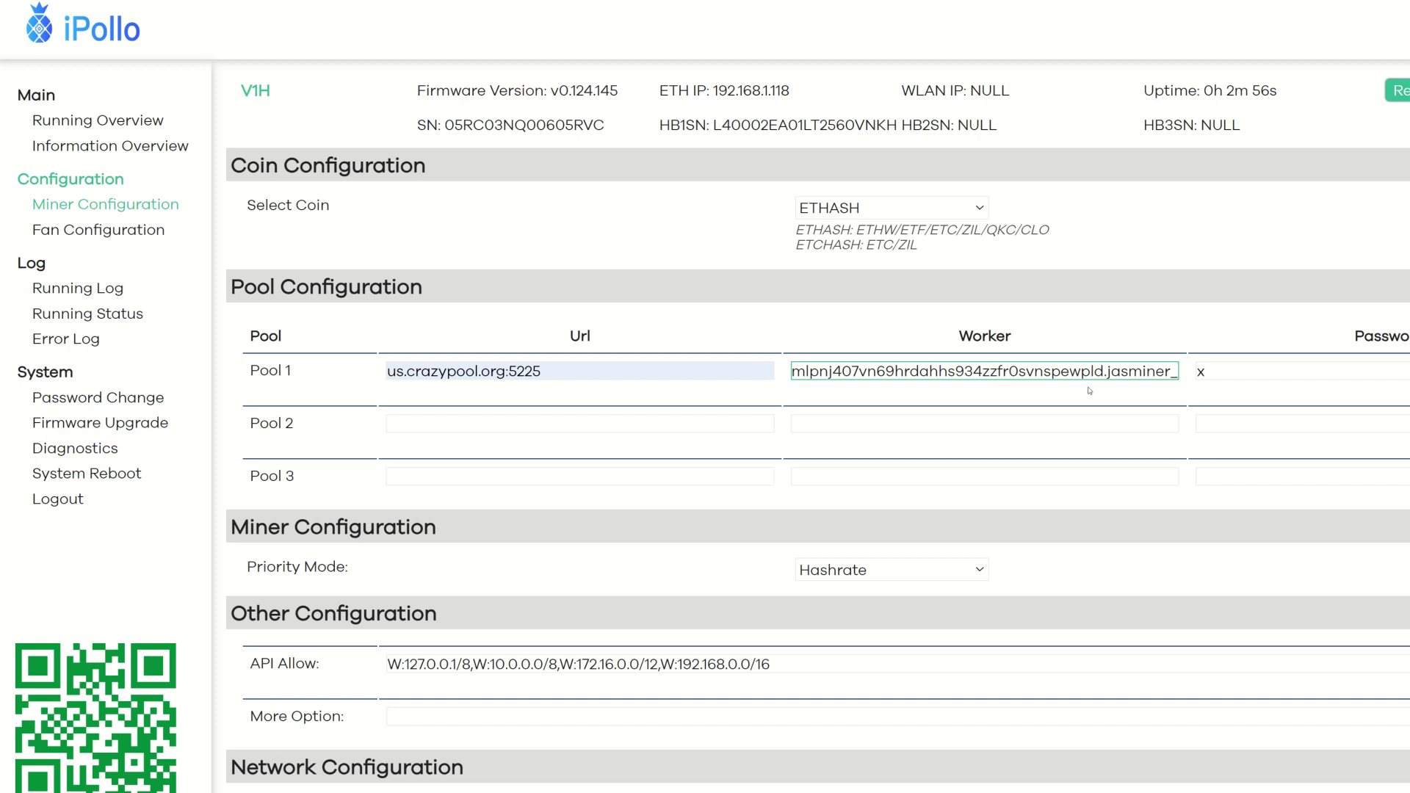
pyautogui.write('V1H')
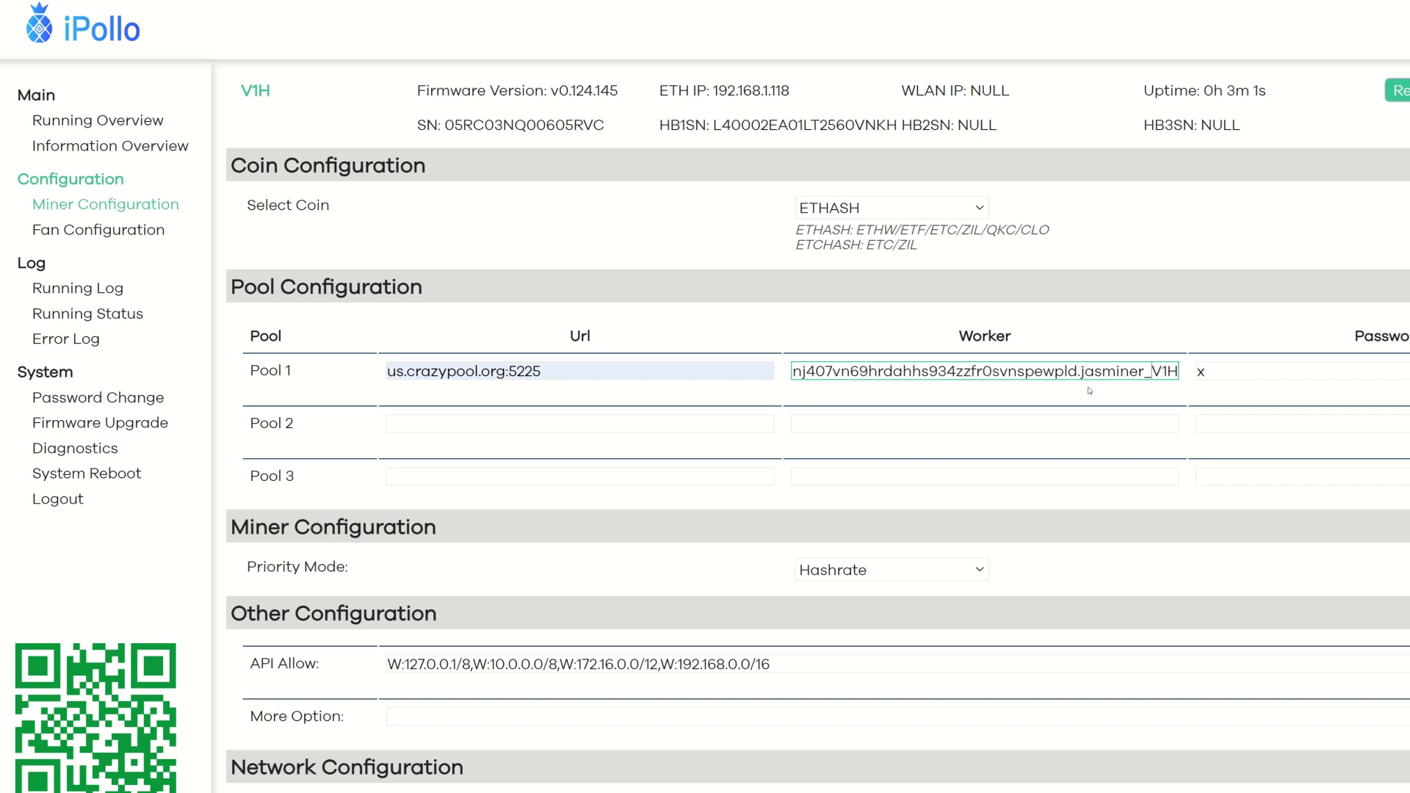
pyautogui.press('BackSpace')
pyautogui.press('BackSpace')
pyautogui.press('BackSpace')
pyautogui.press('BackSpace')
pyautogui.press('BackSpace')
pyautogui.press('BackSpace')
pyautogui.press('BackSpace')
pyautogui.press('BackSpace')
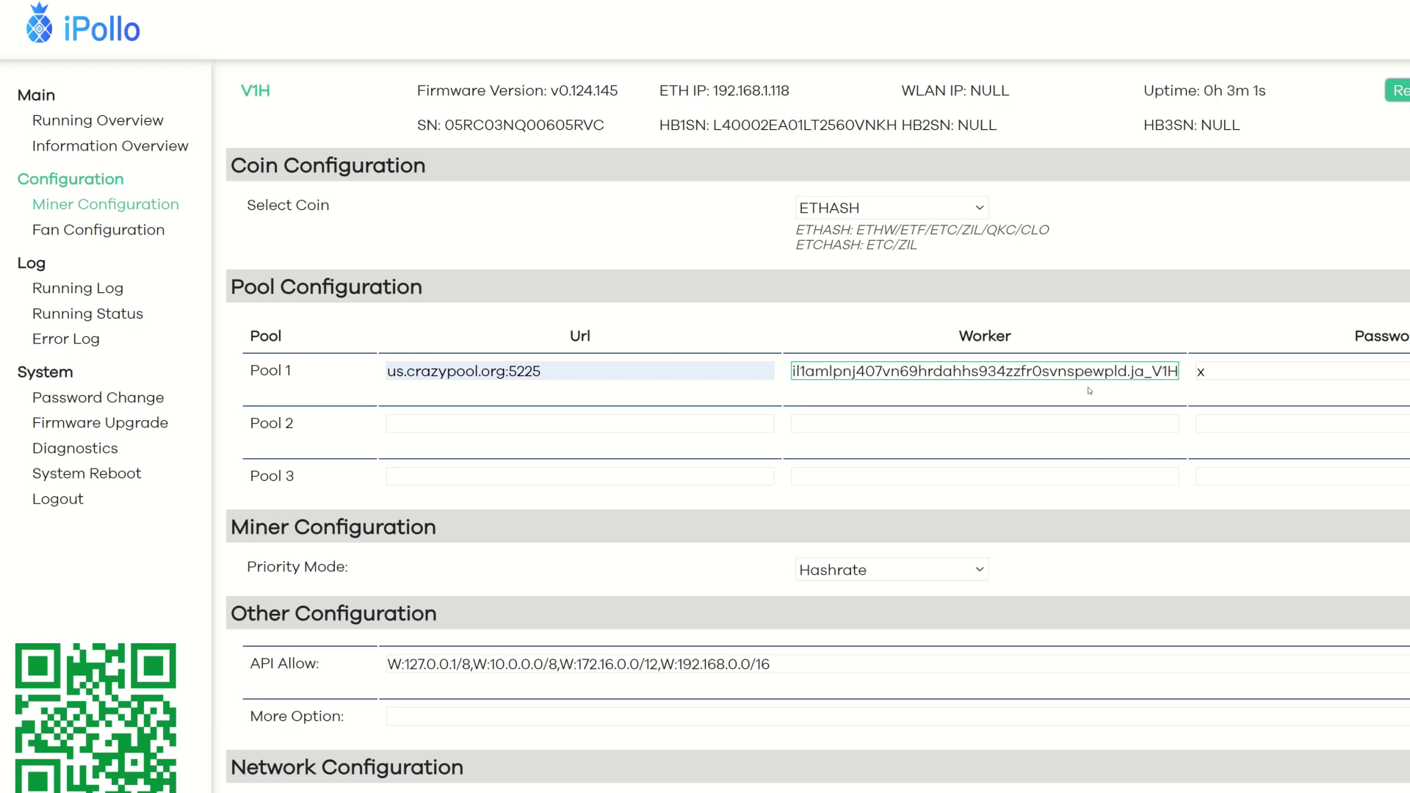
pyautogui.write('ipollo')
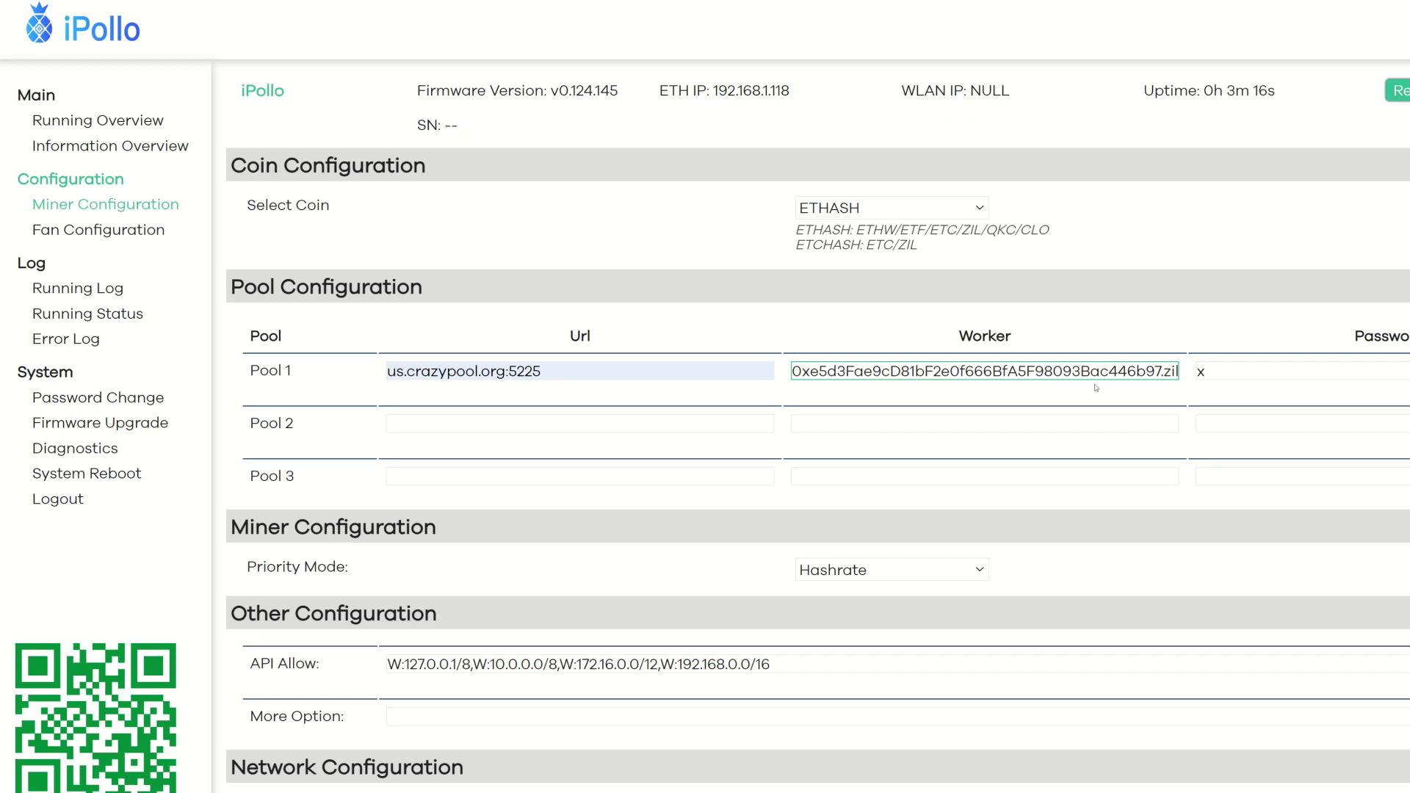
pyautogui.write('1amlpnj407vn69hr')
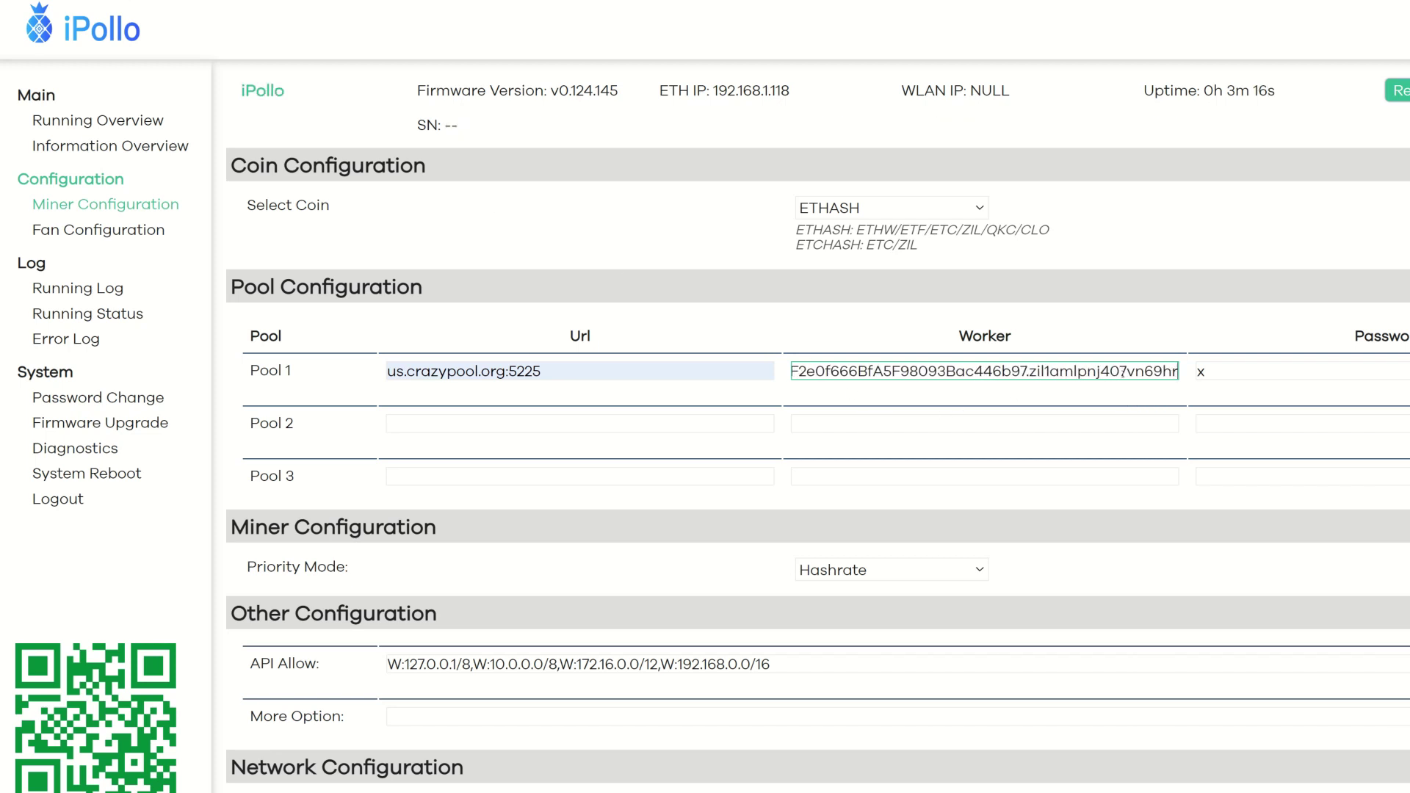
pyautogui.write('dahhs934zzfr0svnspewpld.ipollo_V1H')
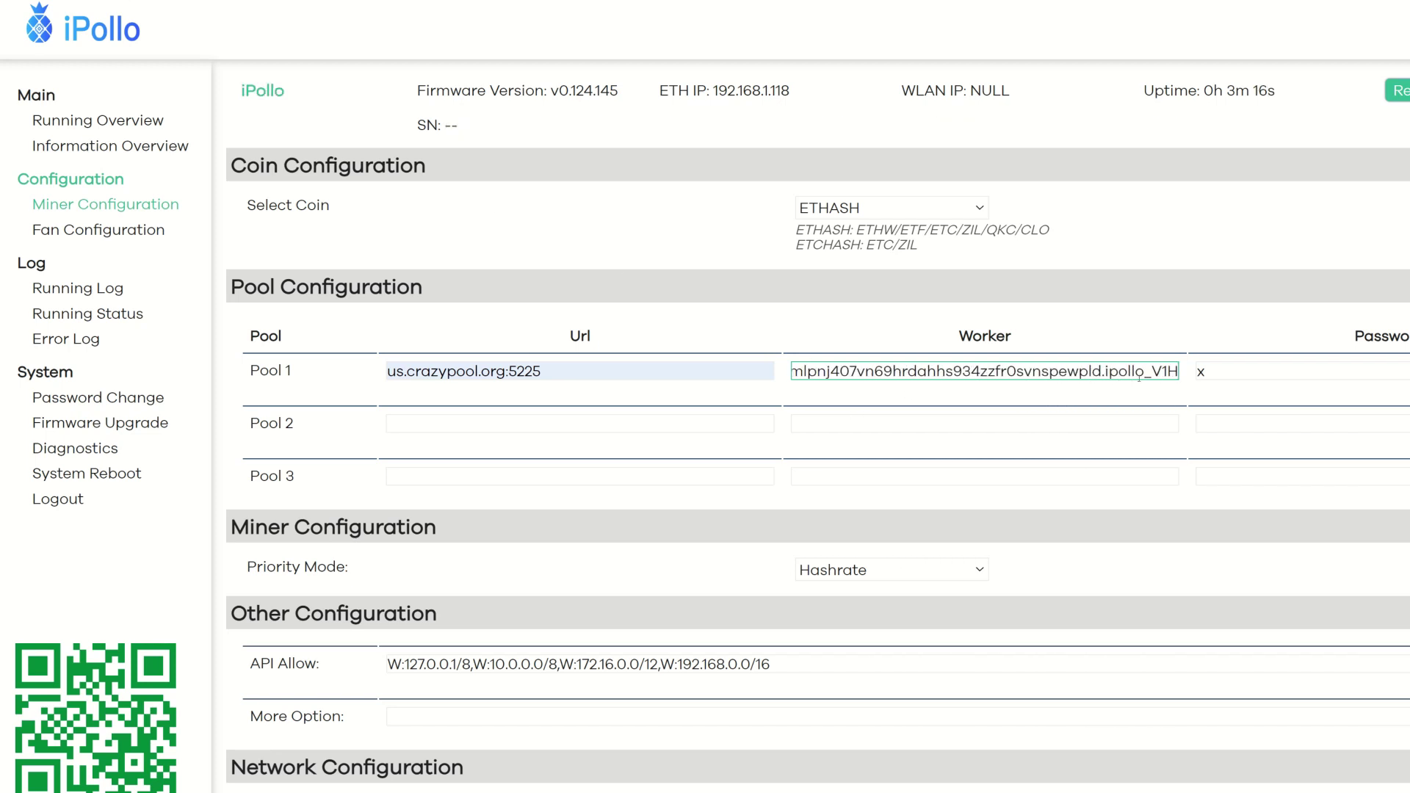
pyautogui.scroll(-1, 1099, 559)
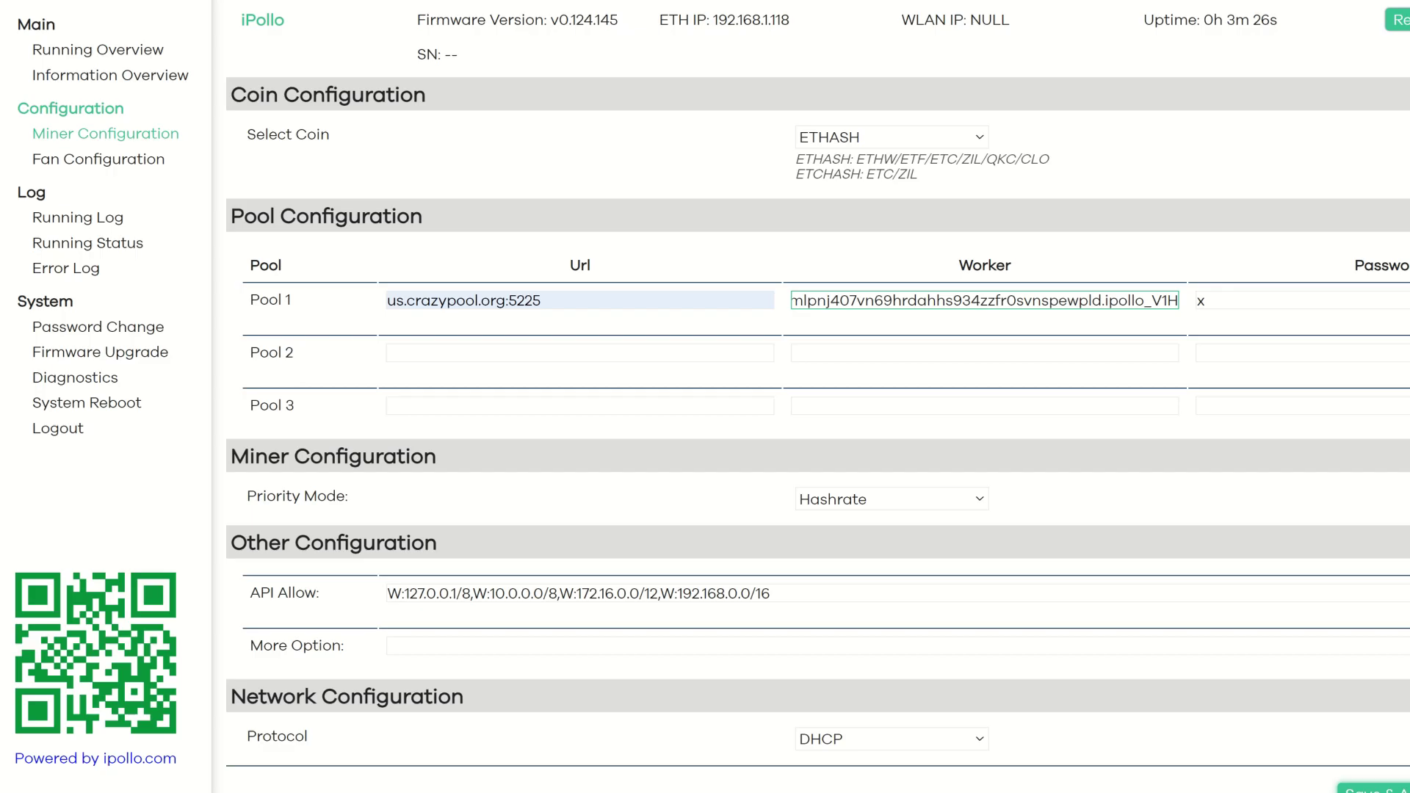
pyautogui.click(1370, 789)
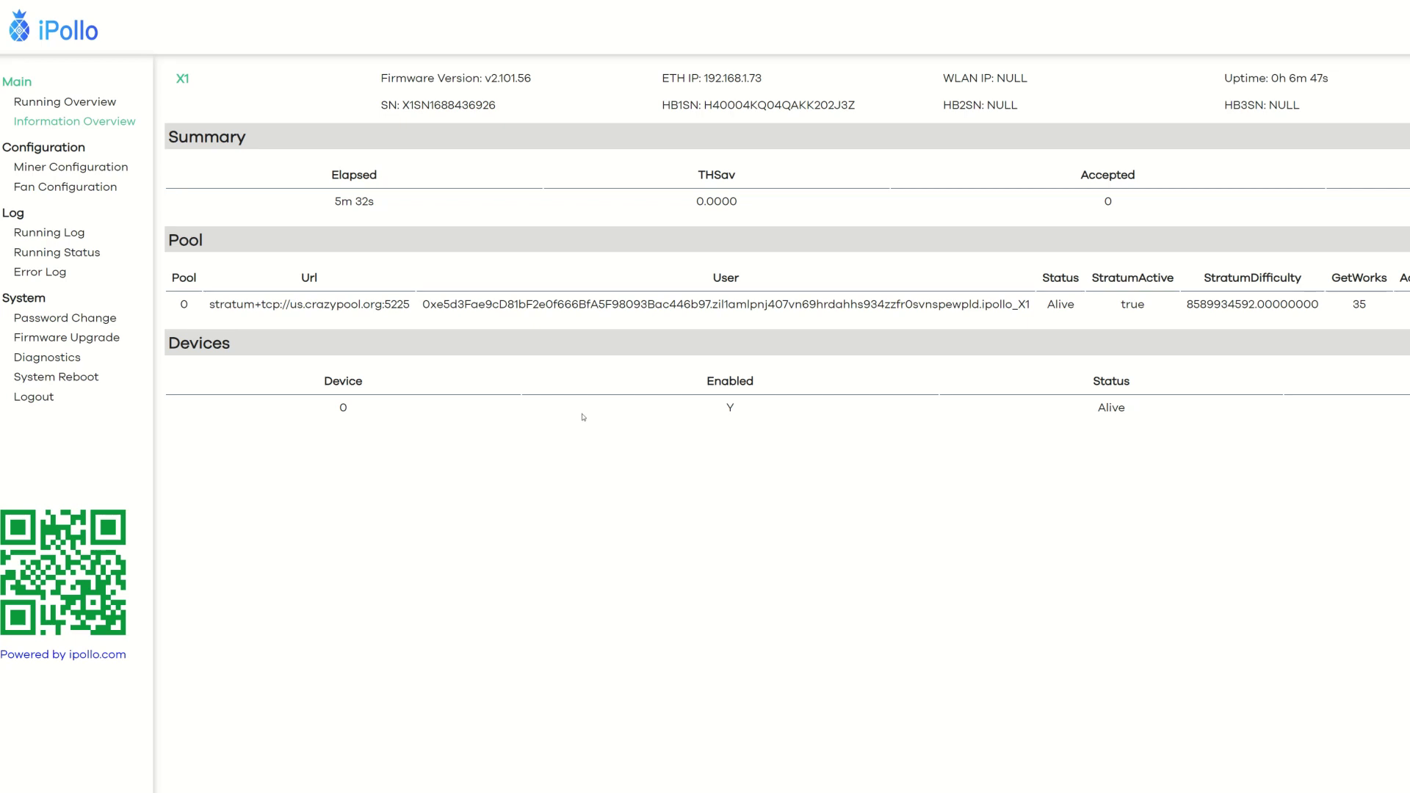
# Step: Check the X1 overview's Accepted count, which still shows 0 shares
pyautogui.doubleClick(1108, 203)
pyautogui.click(852, 453)
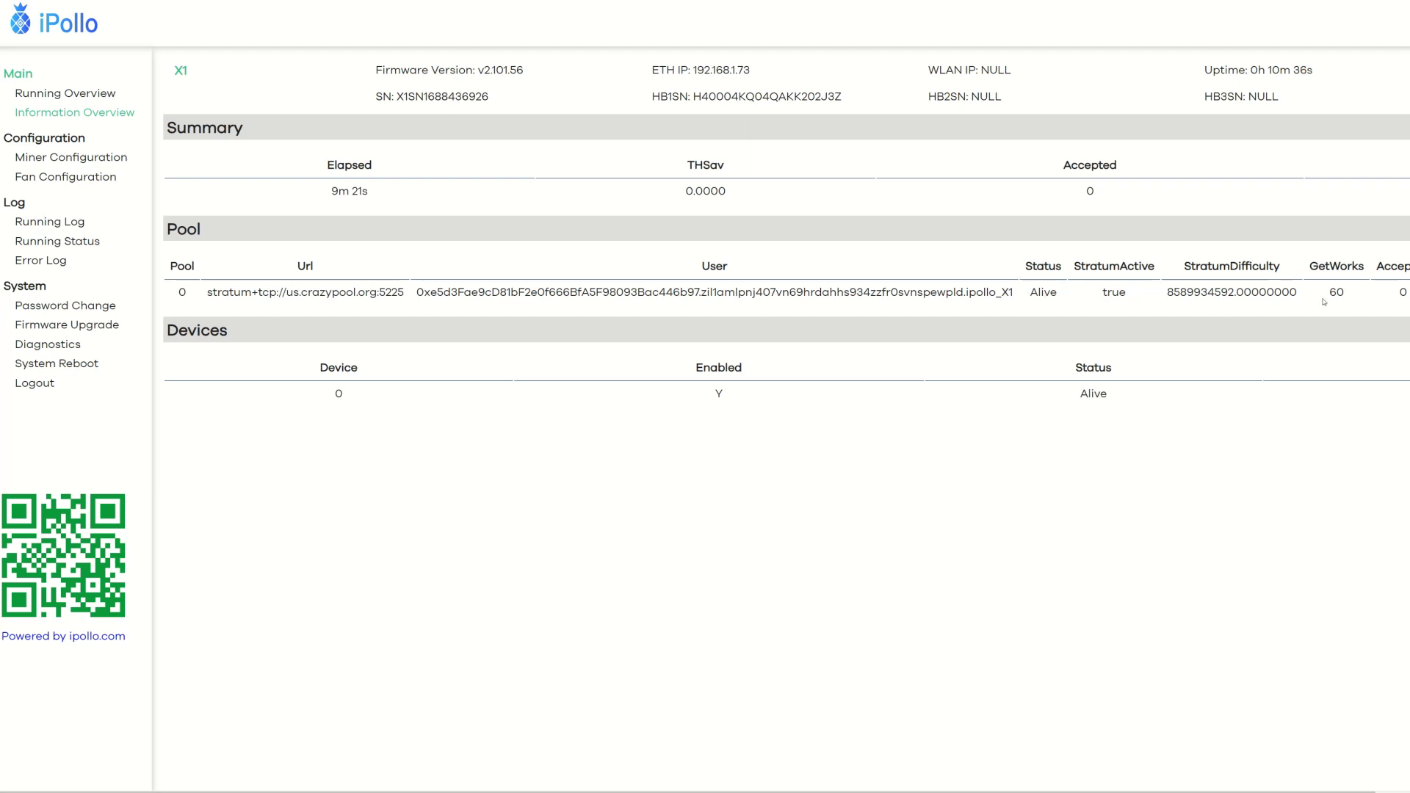
pyautogui.doubleClick(1090, 191)
# Step: Refresh the X1 overview and recheck its accepted shares count
pyautogui.press('F5')
pyautogui.doubleClick(1091, 193)
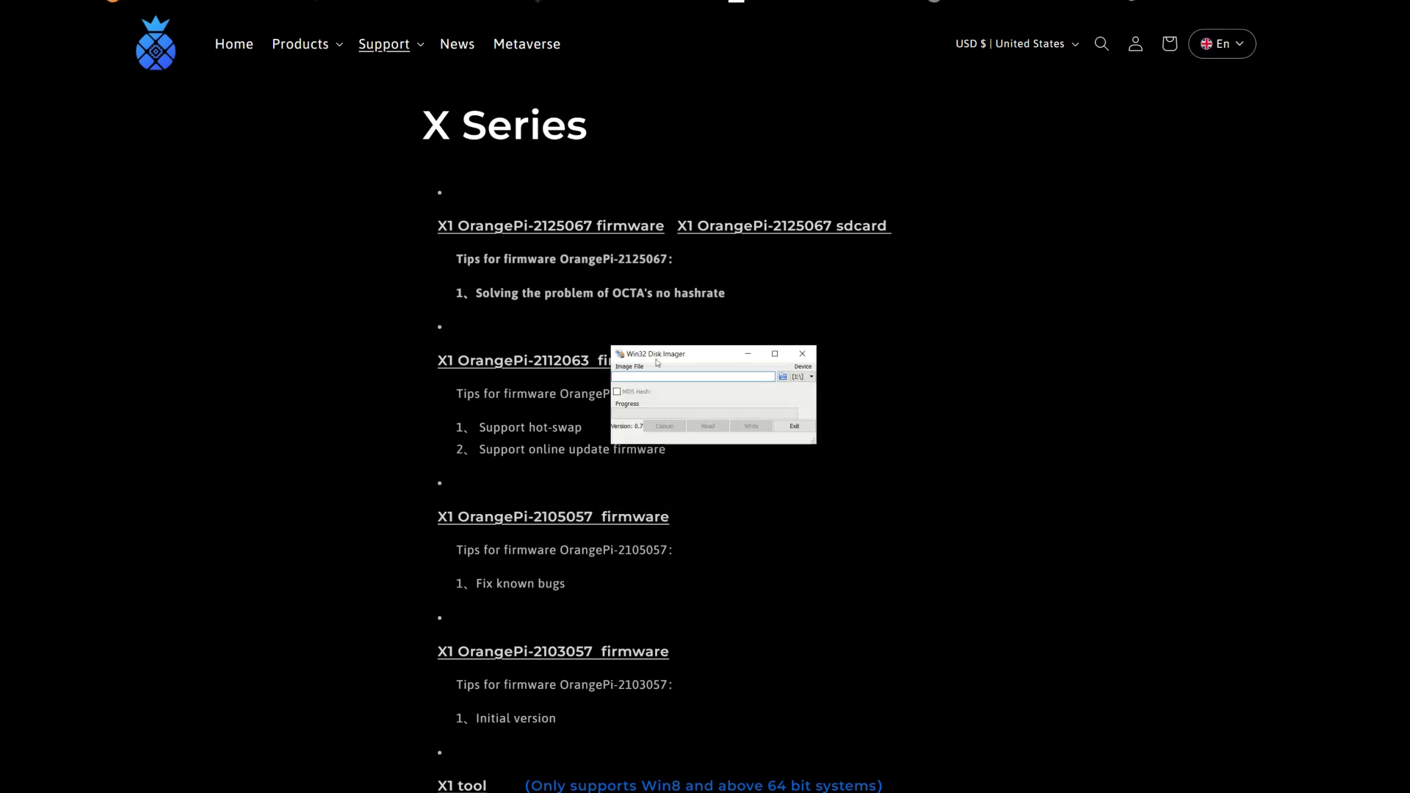
# Step: Load OrangePi-2125067-sdcard.img from Downloads into Win32 Disk Imager
pyautogui.click(783, 378)
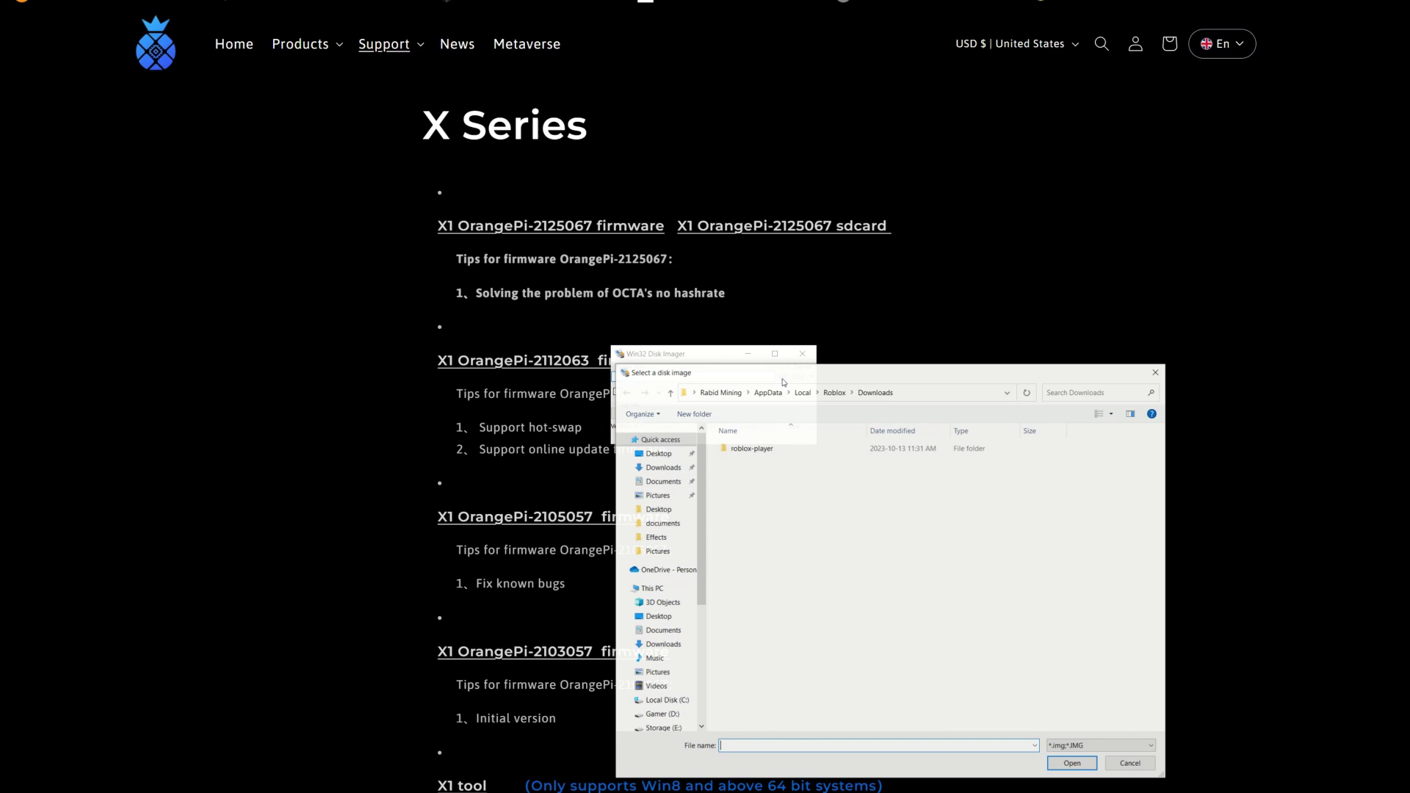
pyautogui.click(664, 467)
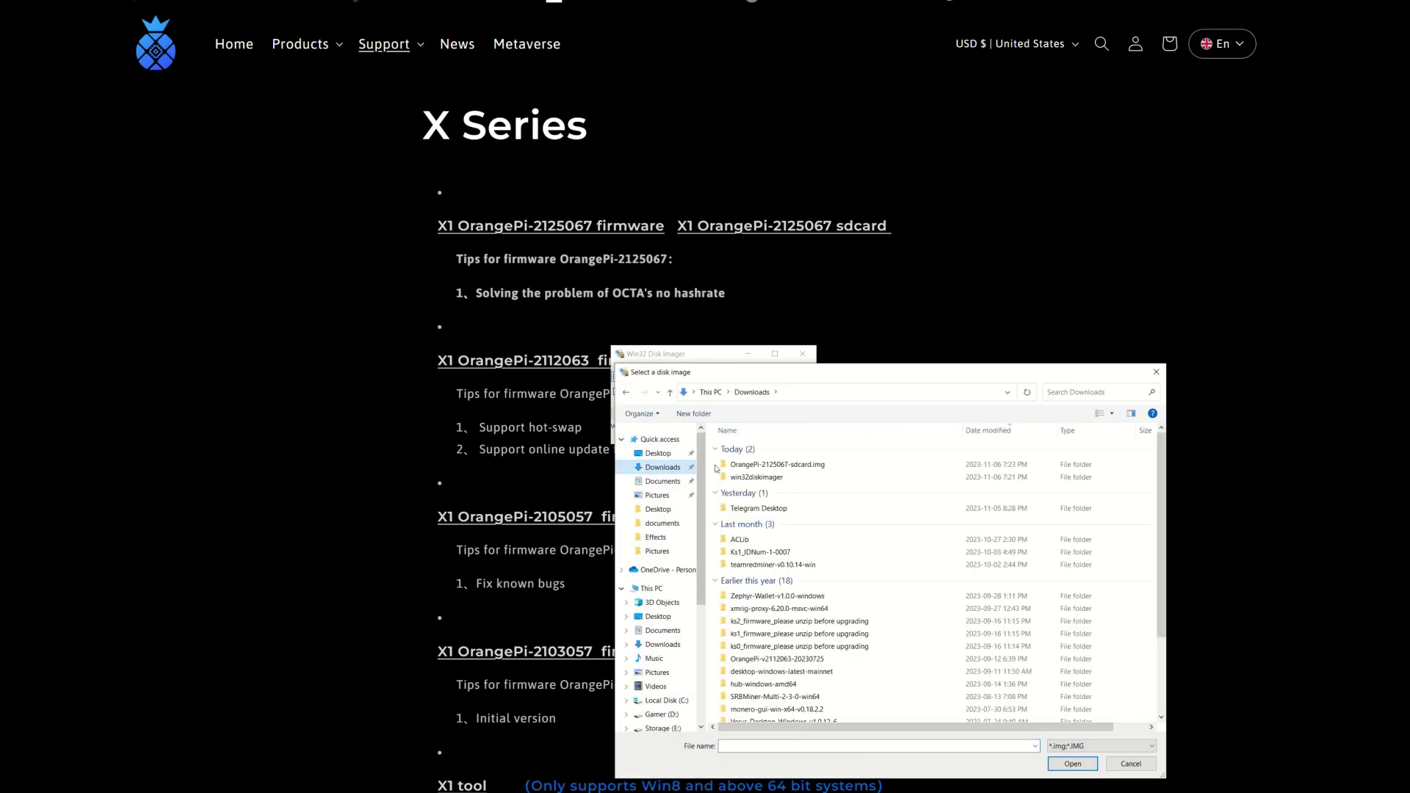
pyautogui.doubleClick(717, 469)
pyautogui.click(756, 448)
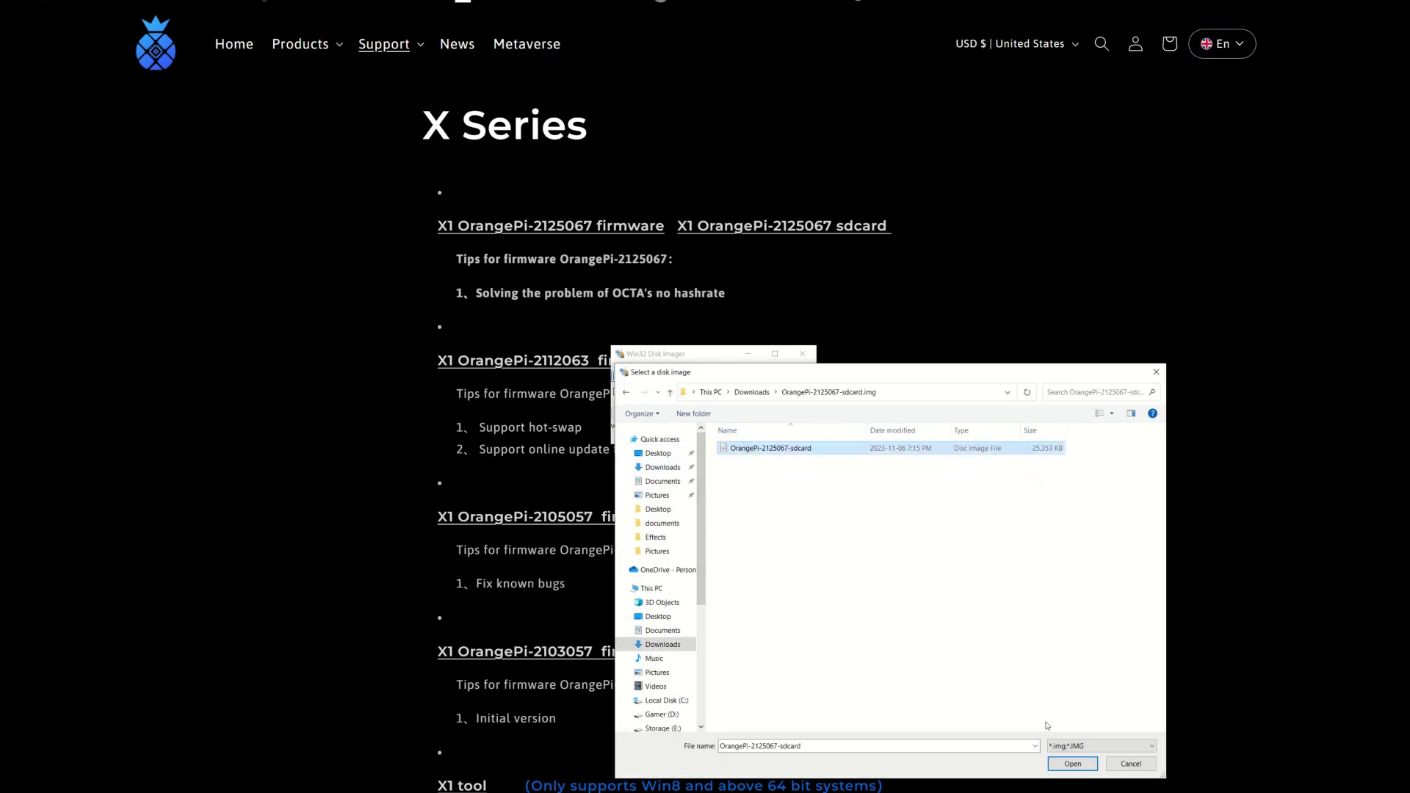
pyautogui.click(1073, 764)
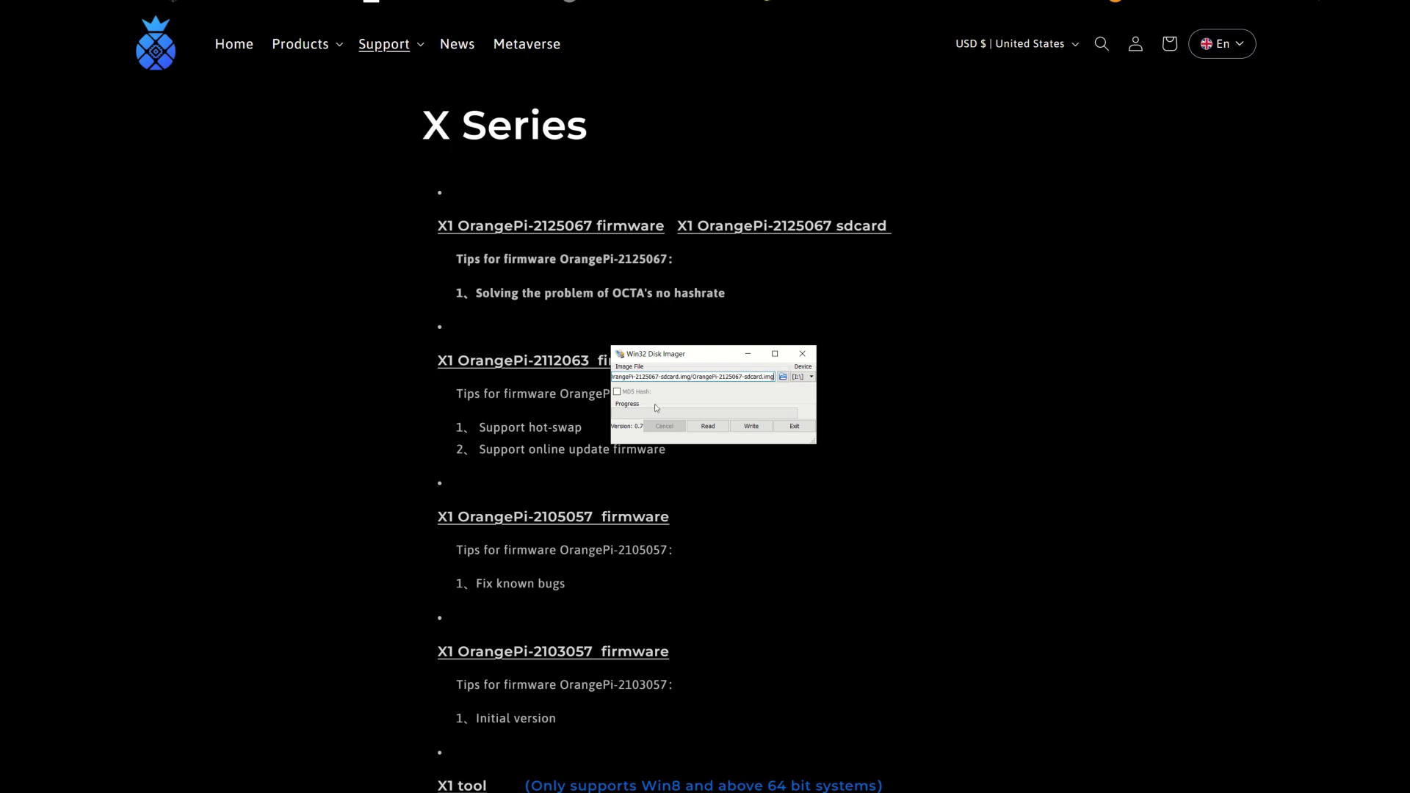
# Step: Write the image to drive I:\, confirm the overwrite, acknowledge success, and close the imager
pyautogui.click(810, 377)
pyautogui.click(808, 386)
pyautogui.click(751, 427)
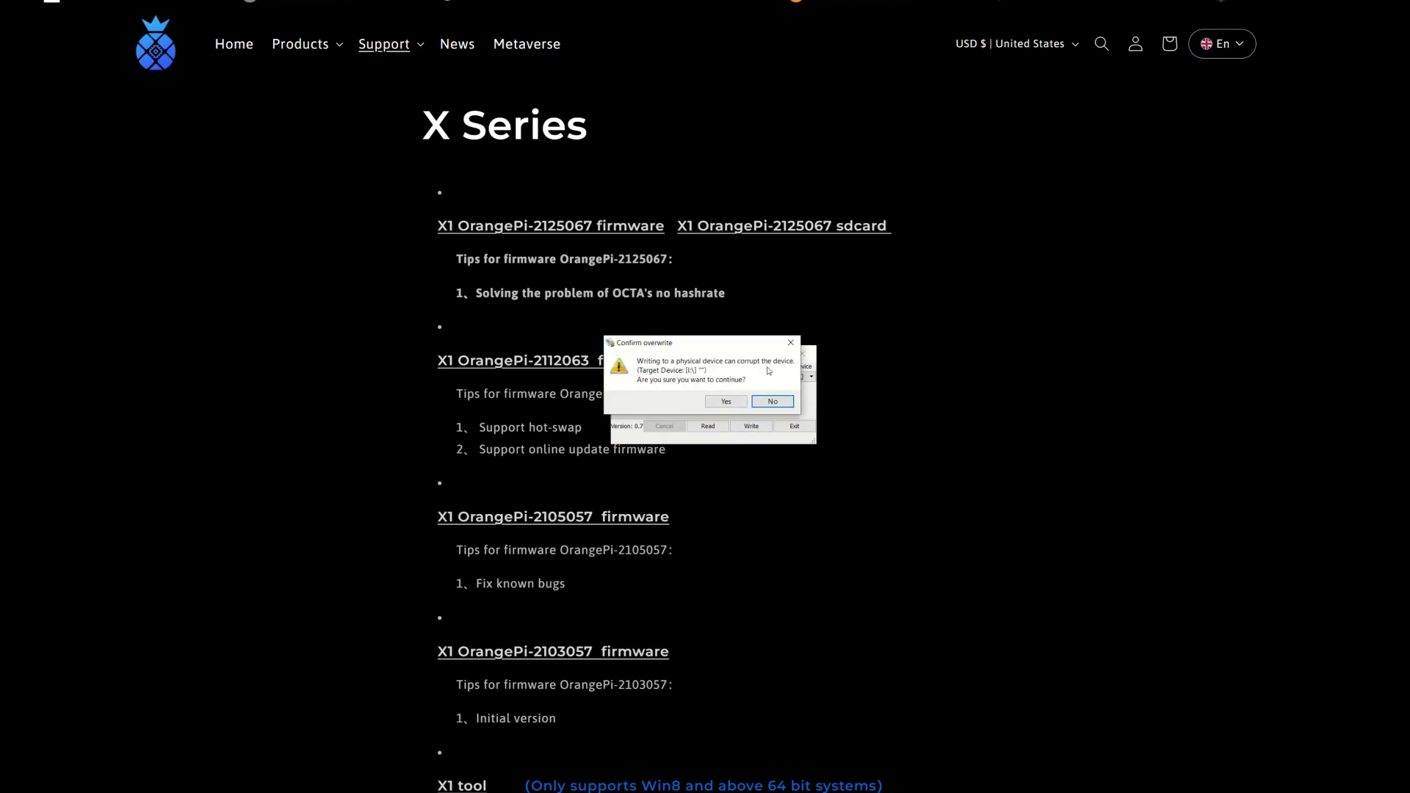
pyautogui.click(726, 402)
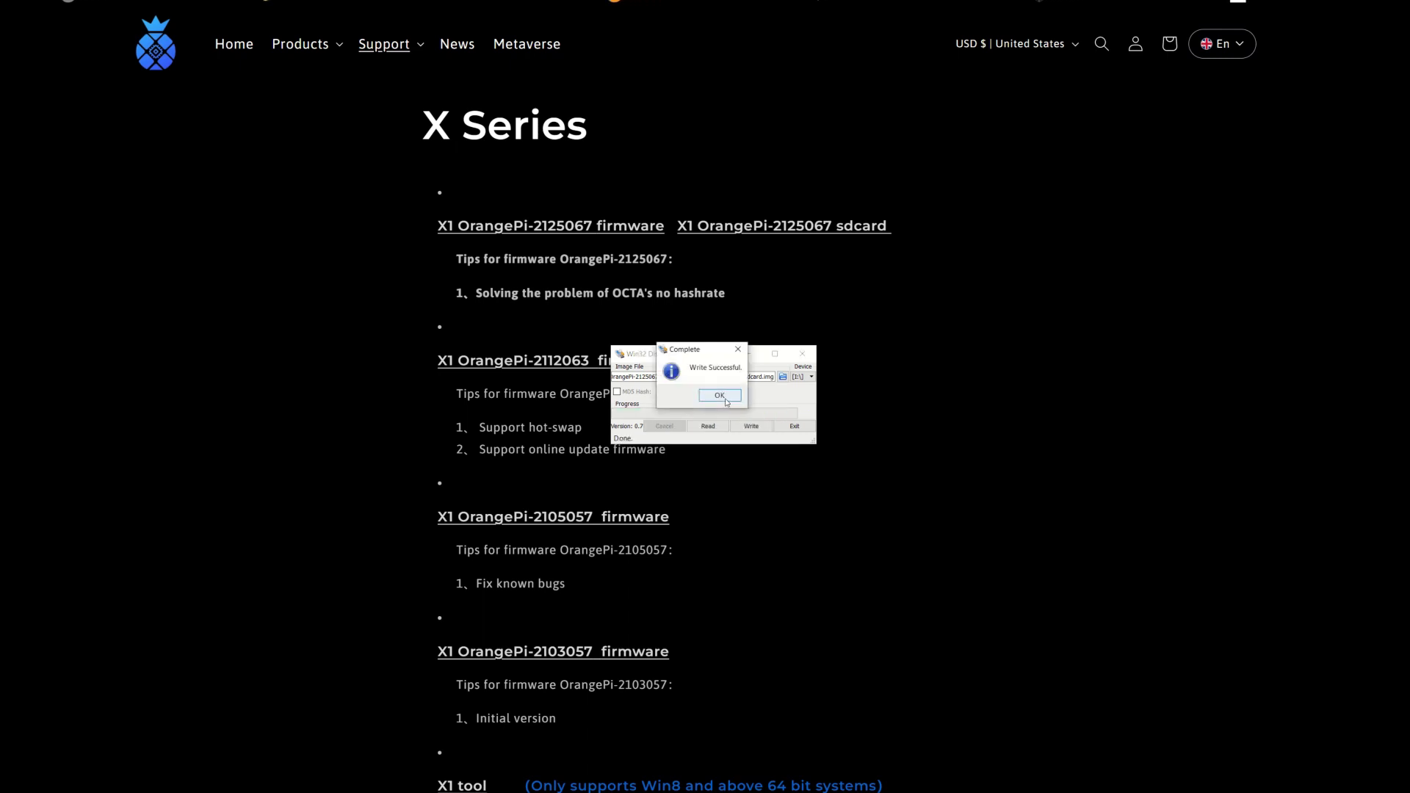
pyautogui.click(723, 400)
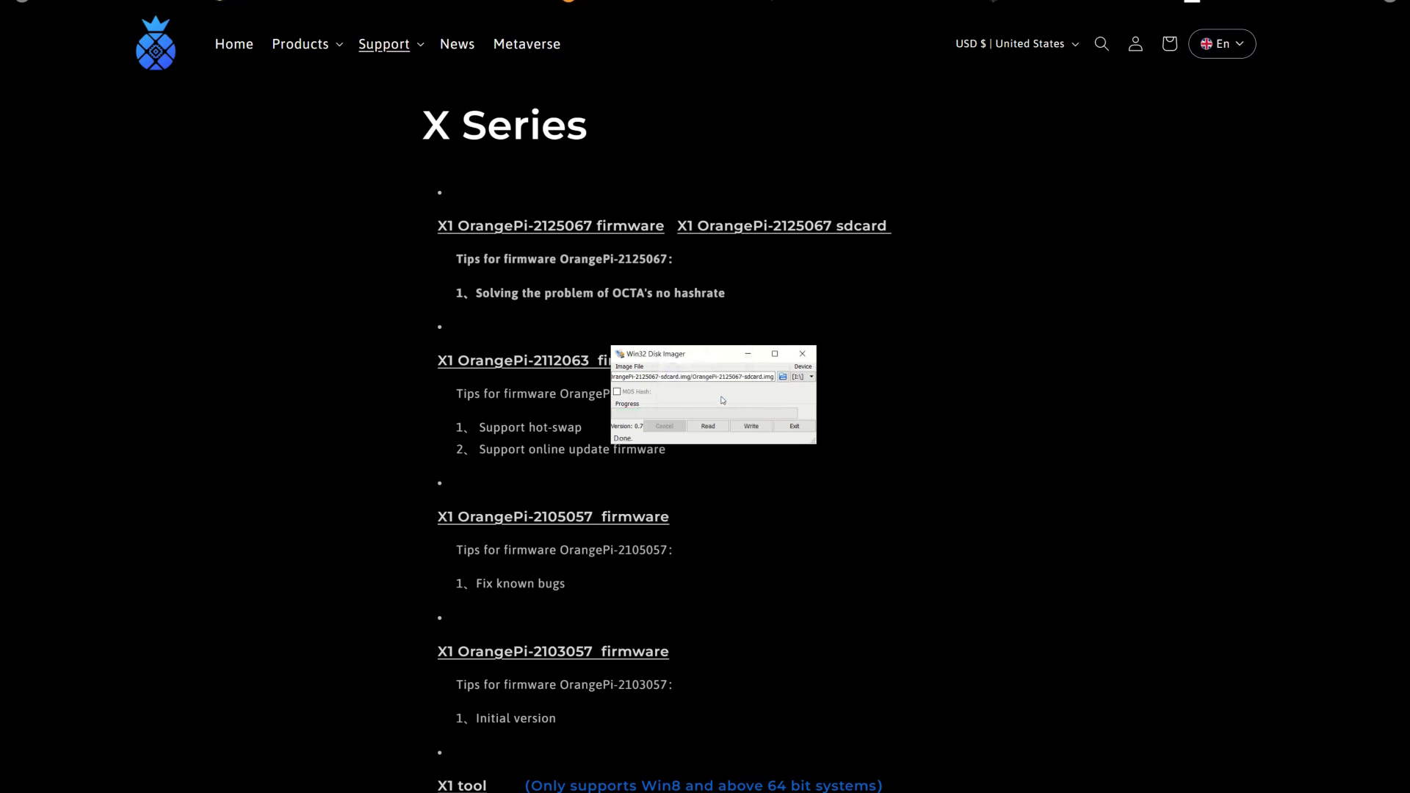
pyautogui.click(802, 354)
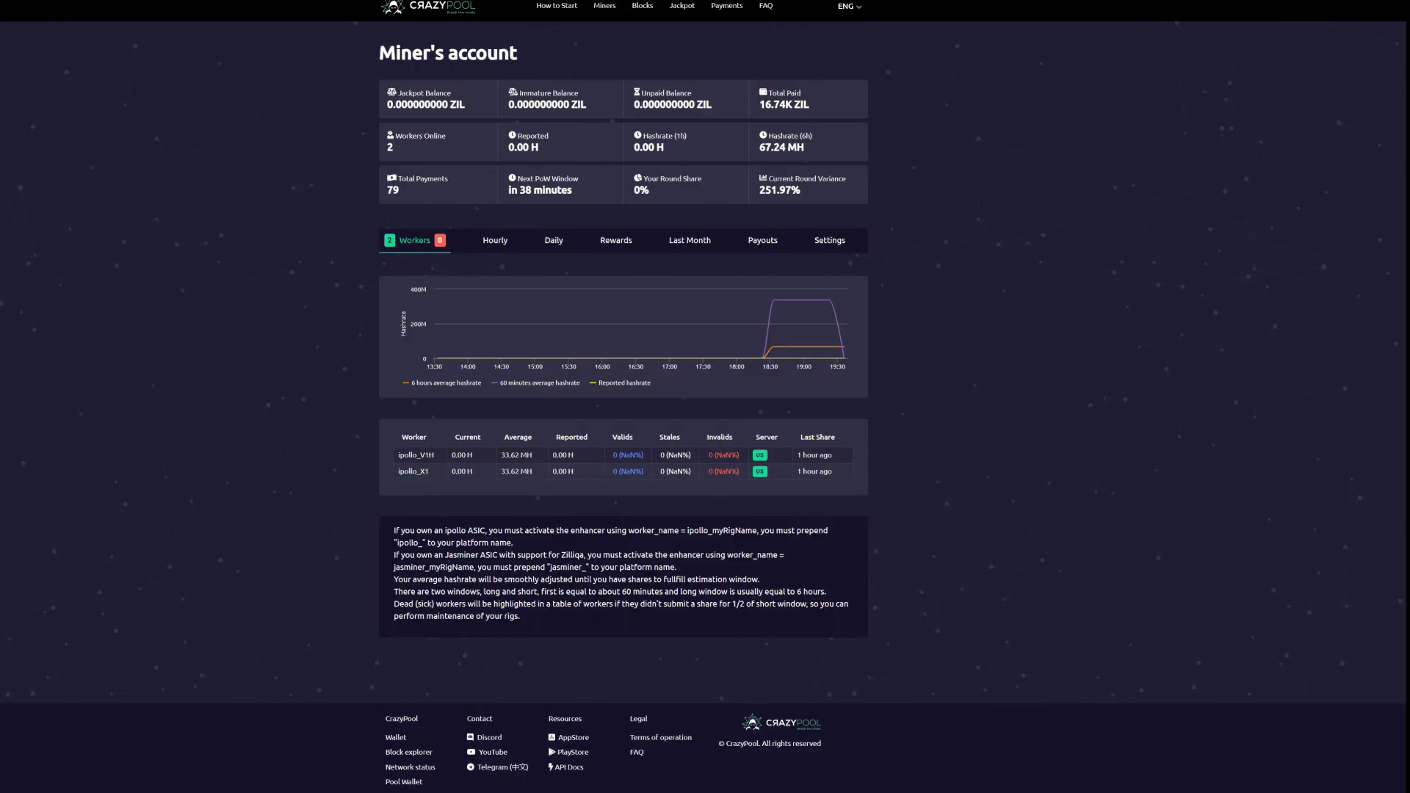
# Step: Refresh the CrazyPool account page twice until both workers show updated hashrate
pyautogui.press('F5')
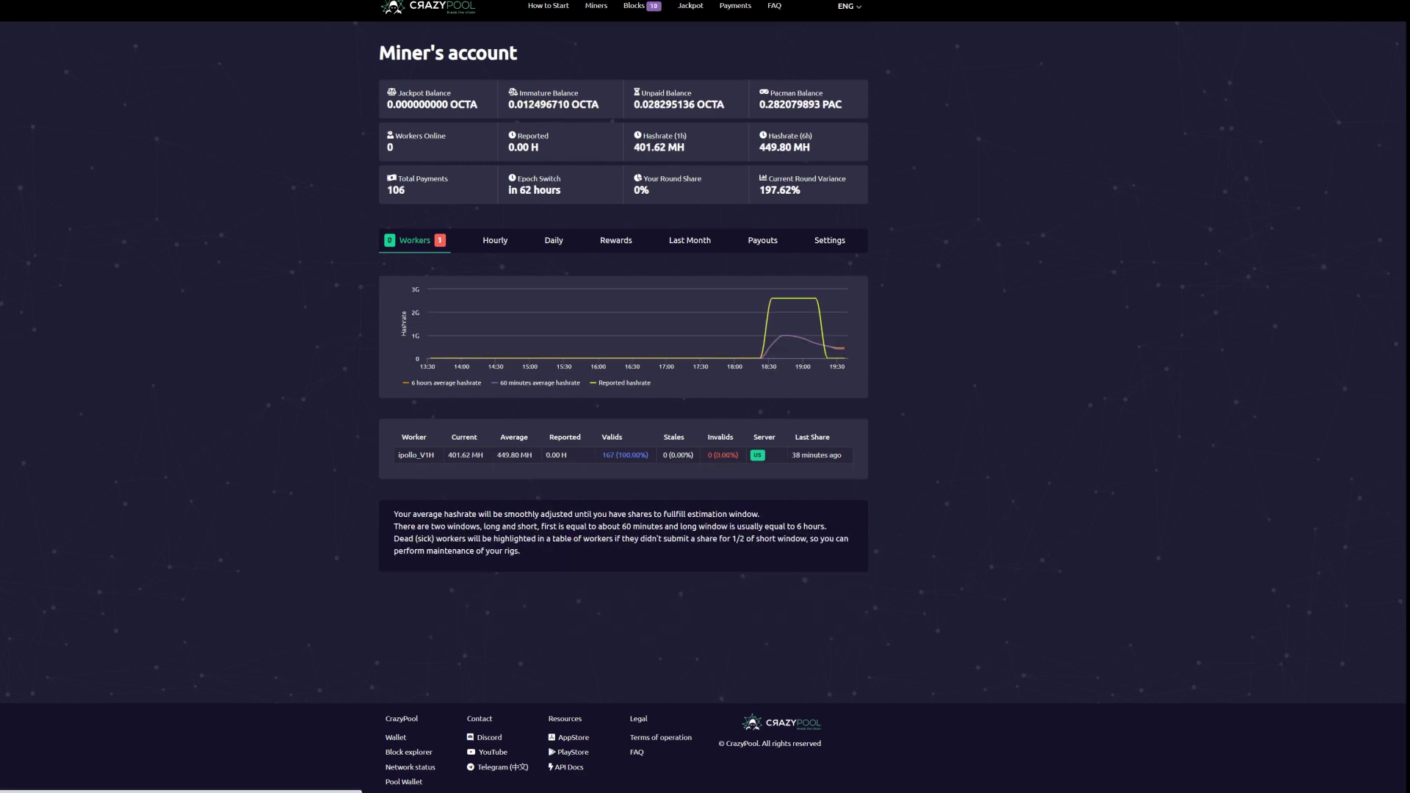
pyautogui.press('F5')
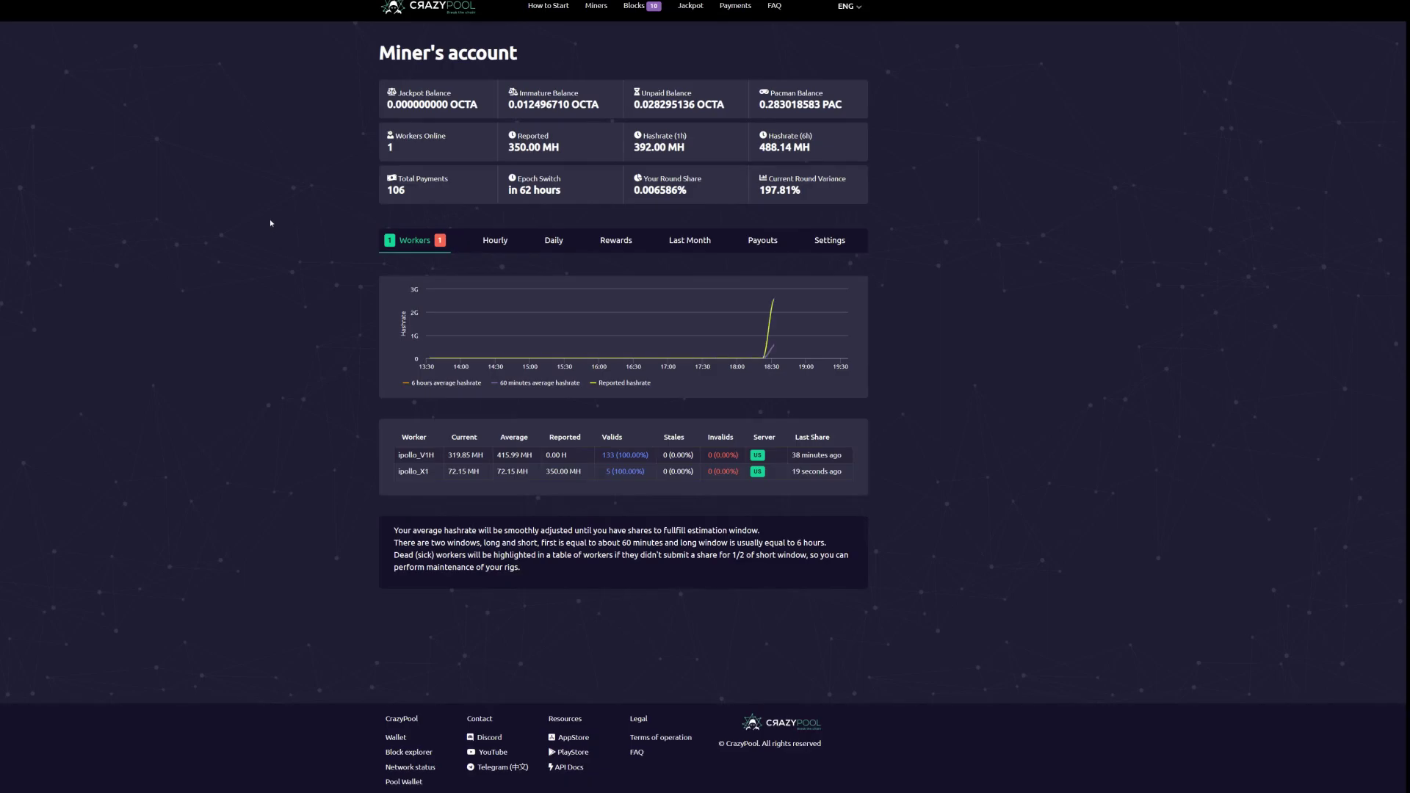